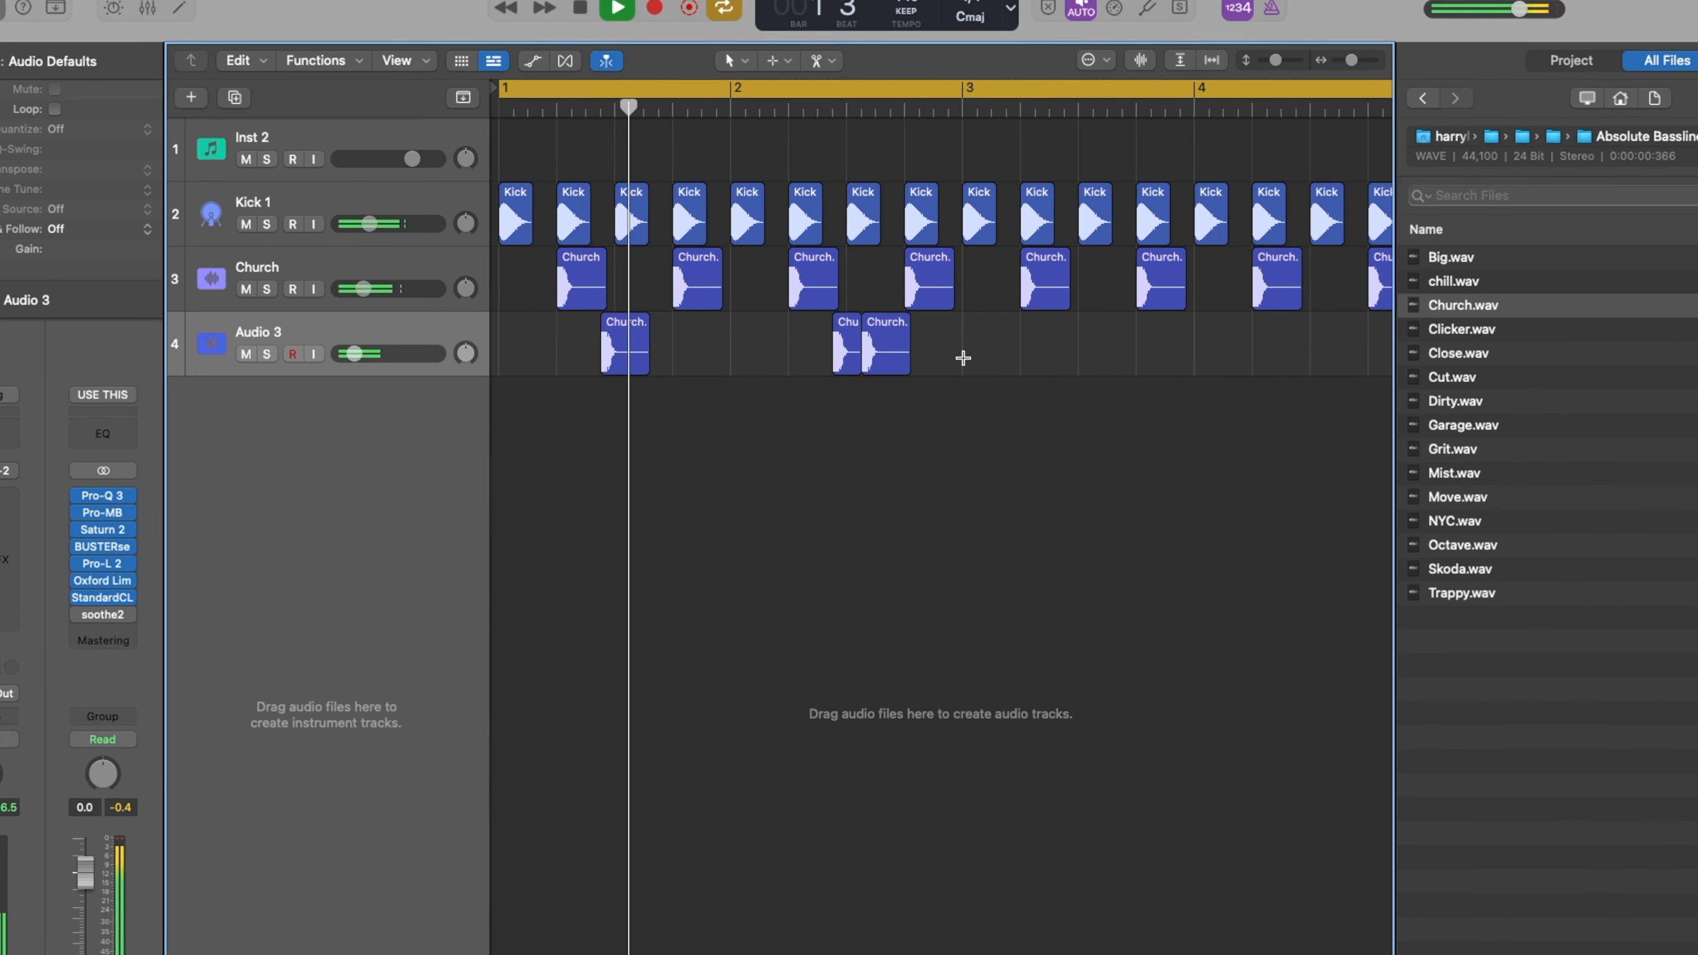
# - Select the first two bars of the Audio 3 clap pattern and repeat them
pyautogui.moveTo(962, 358); pyautogui.dragTo(501, 355)
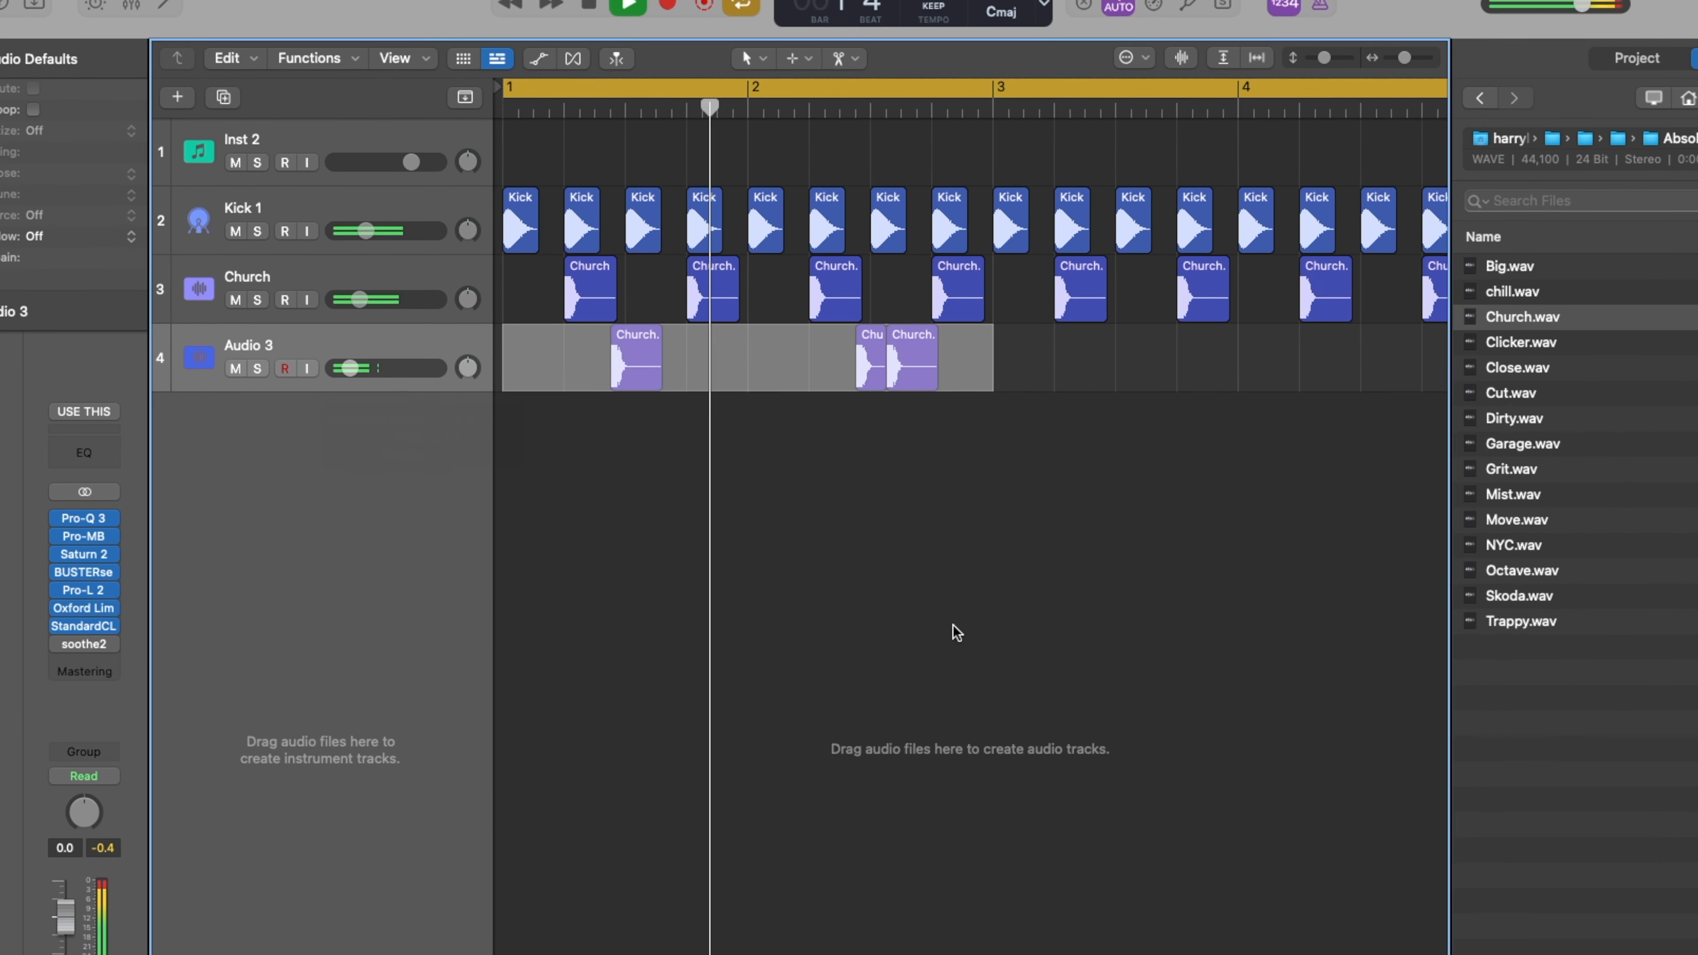
pyautogui.press('super+r')
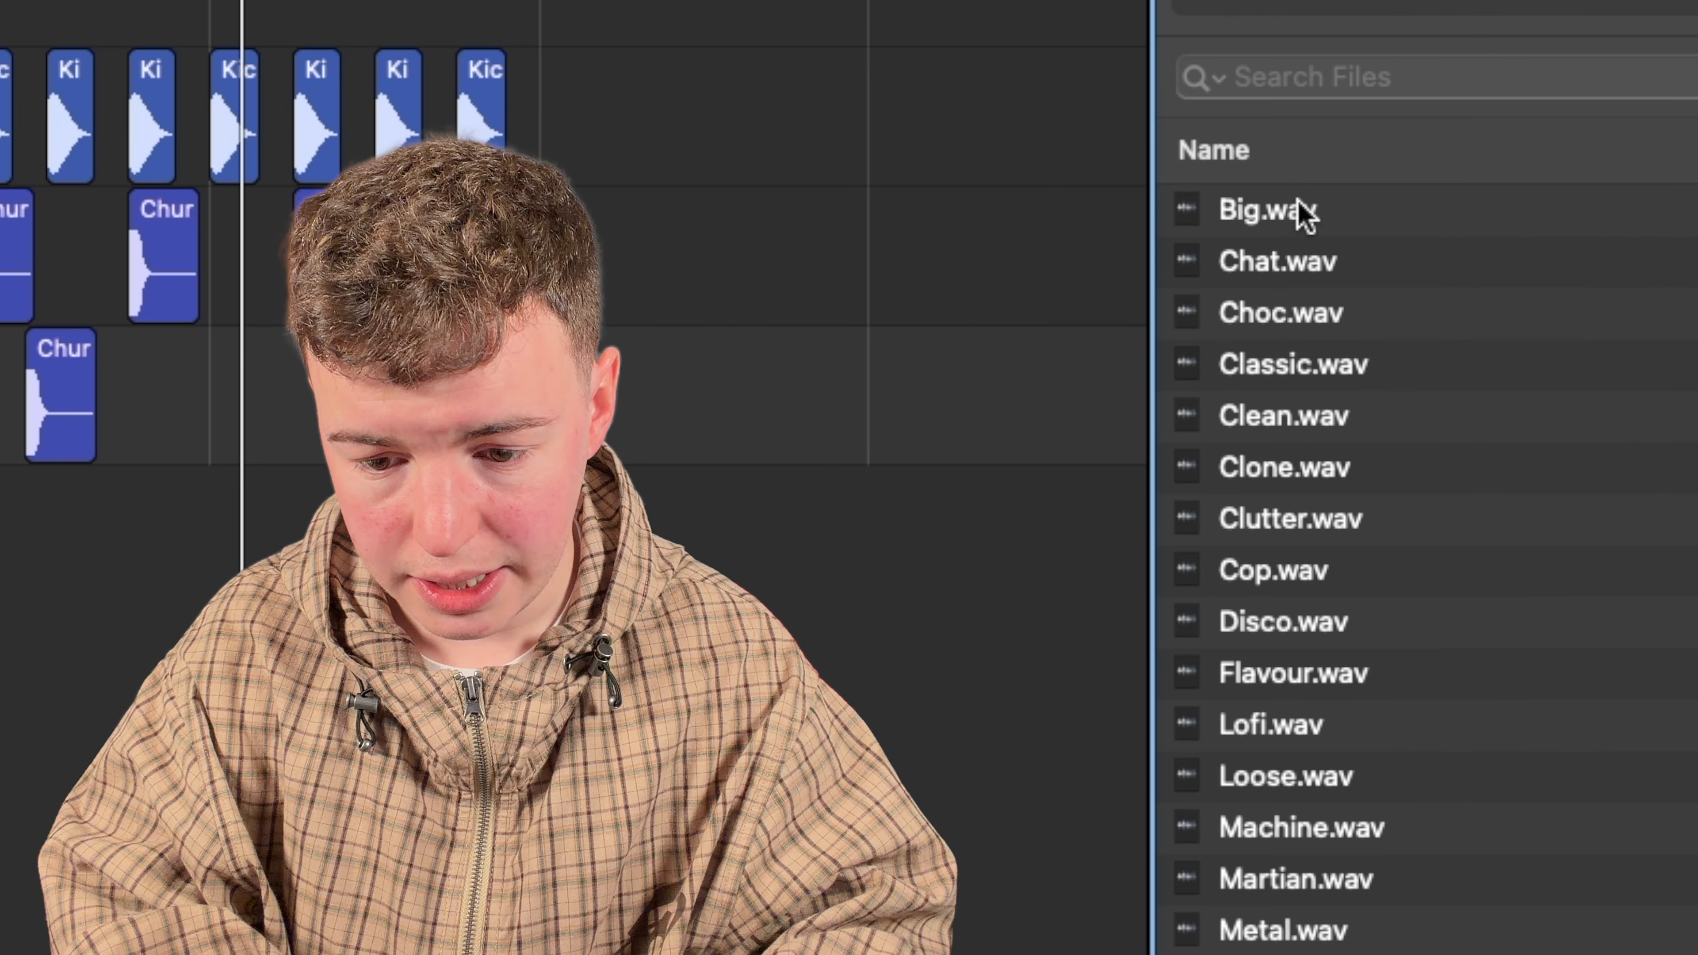
# - Audition the hat samples, build an off-beat pattern with Classic.wav on a new track, and set its volume to -26.5 dB
pyautogui.click(1337, 313)
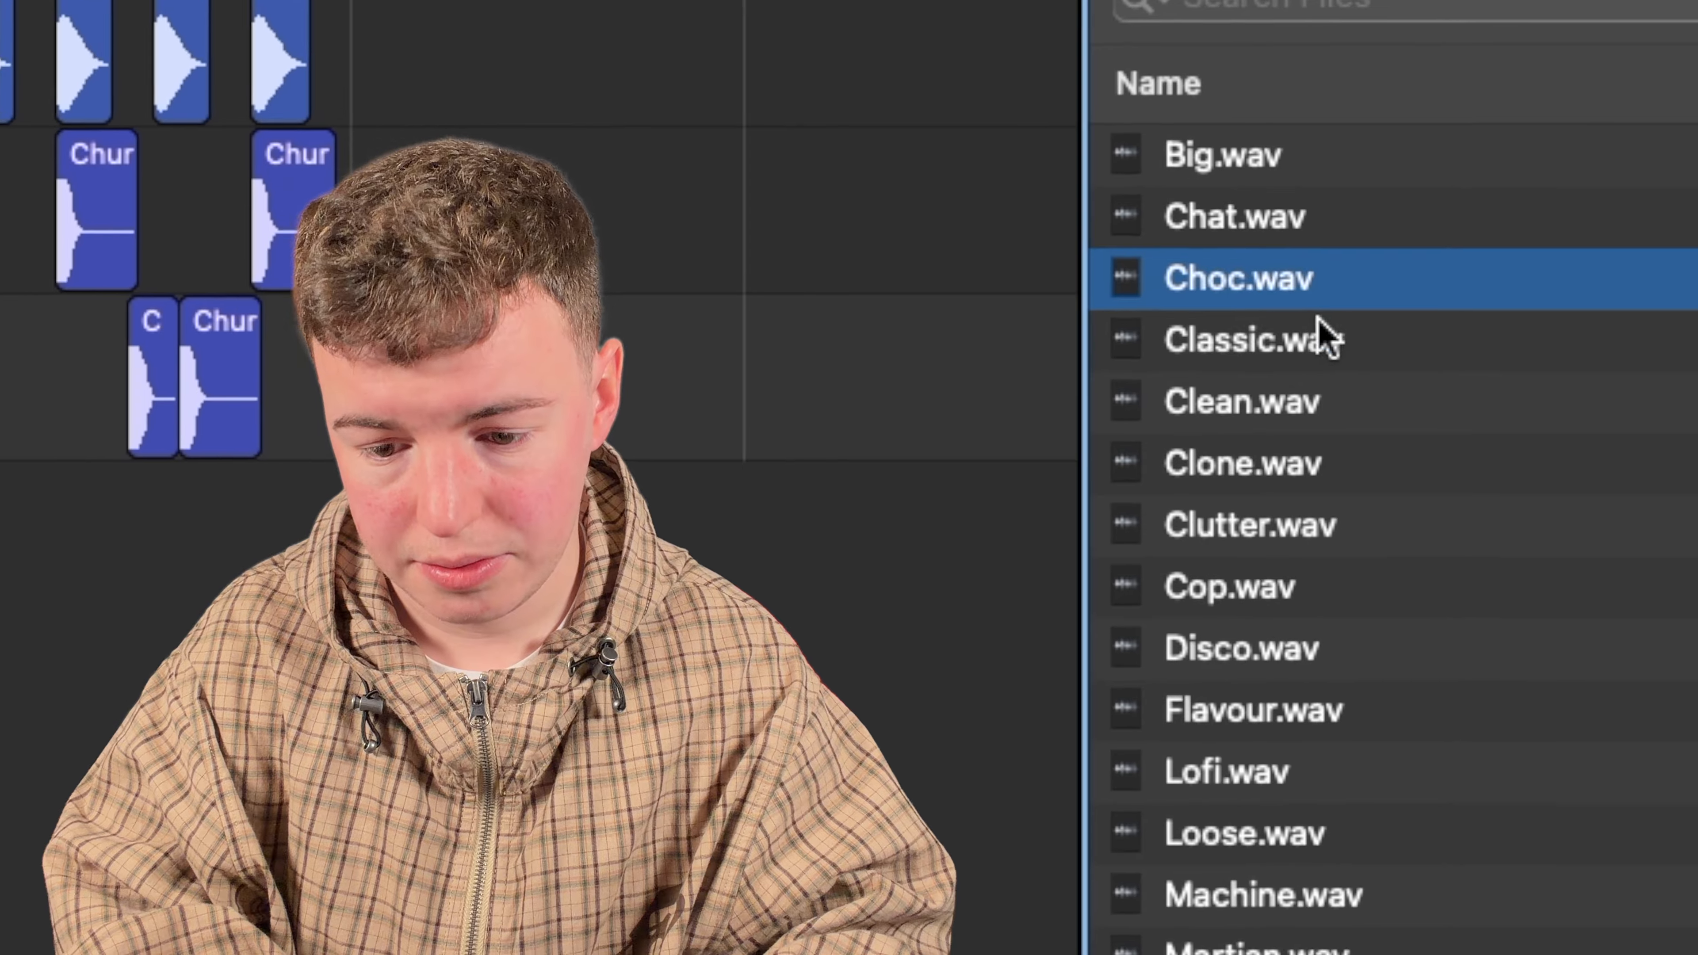
pyautogui.click(1337, 363)
pyautogui.click(1330, 416)
pyautogui.click(1142, 351)
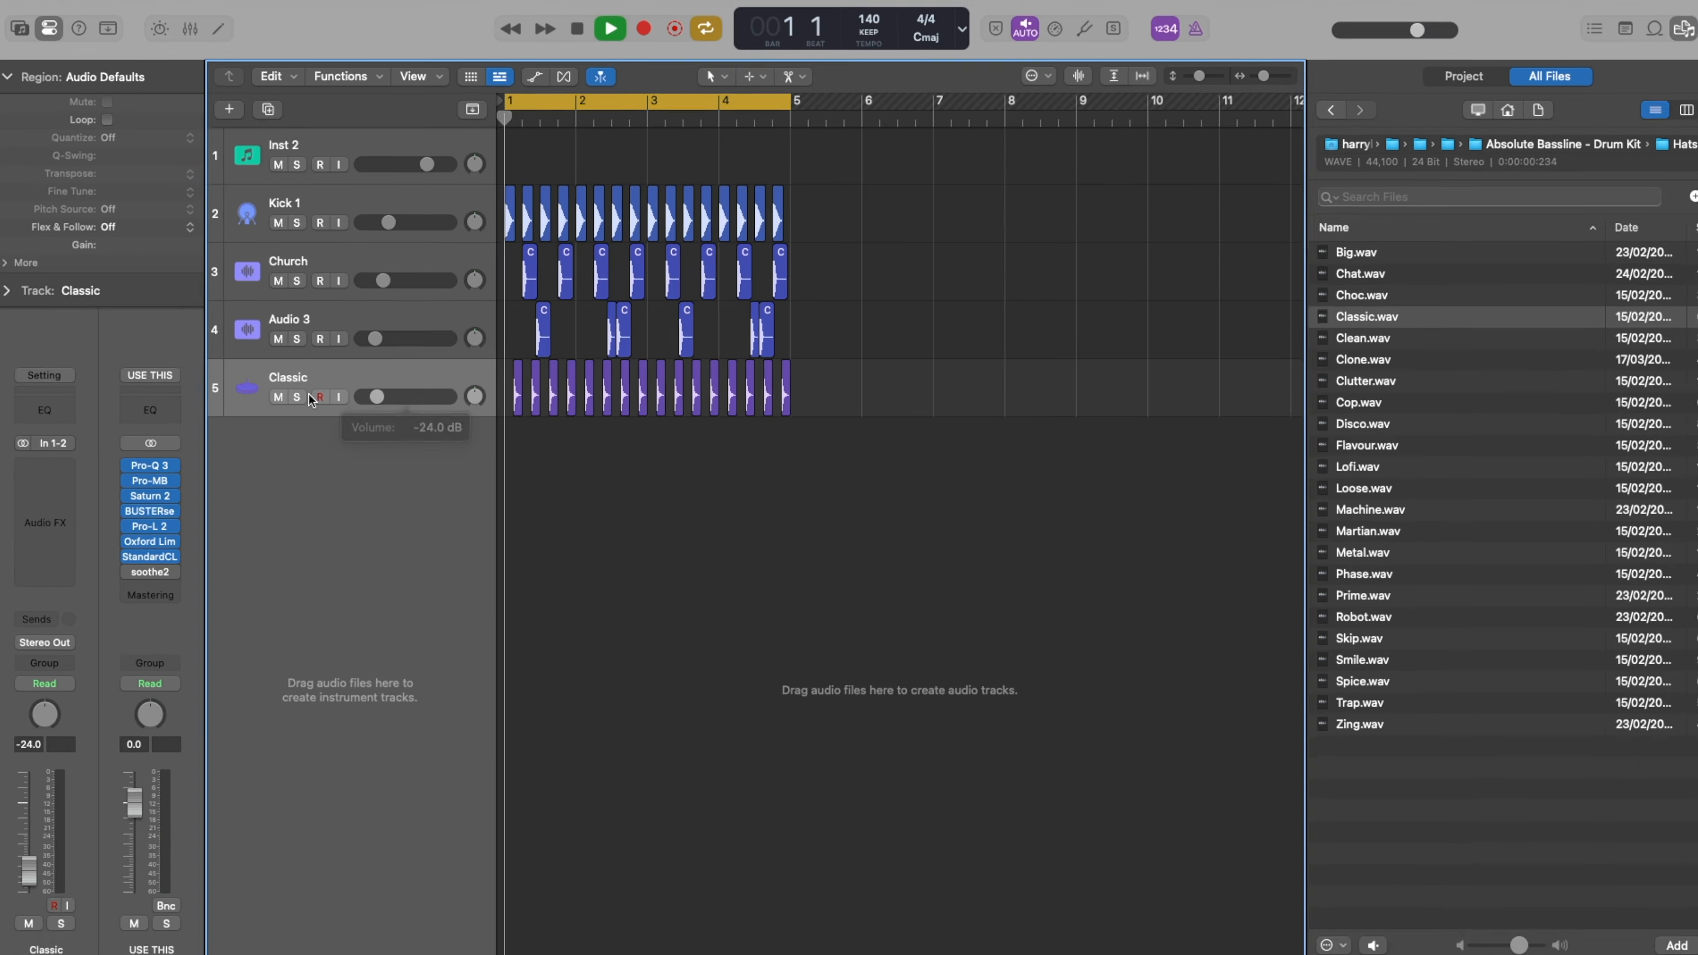
pyautogui.moveTo(344, 417); pyautogui.dragTo(362, 430)
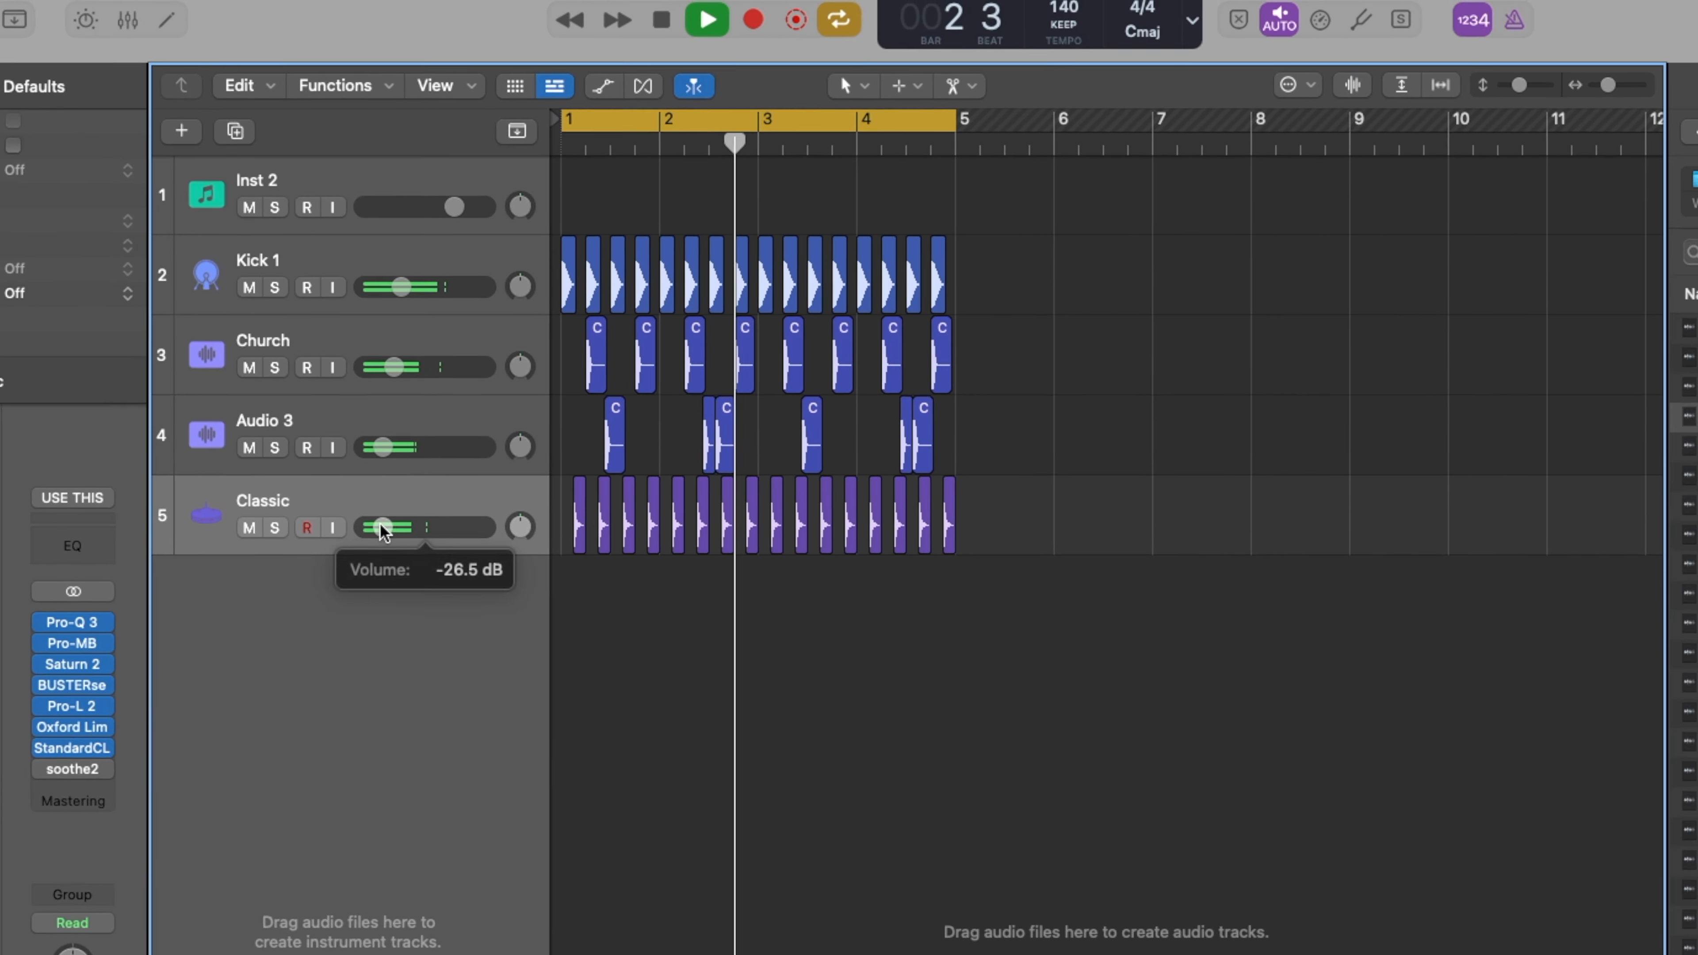
pyautogui.moveTo(383, 531); pyautogui.dragTo(383, 532)
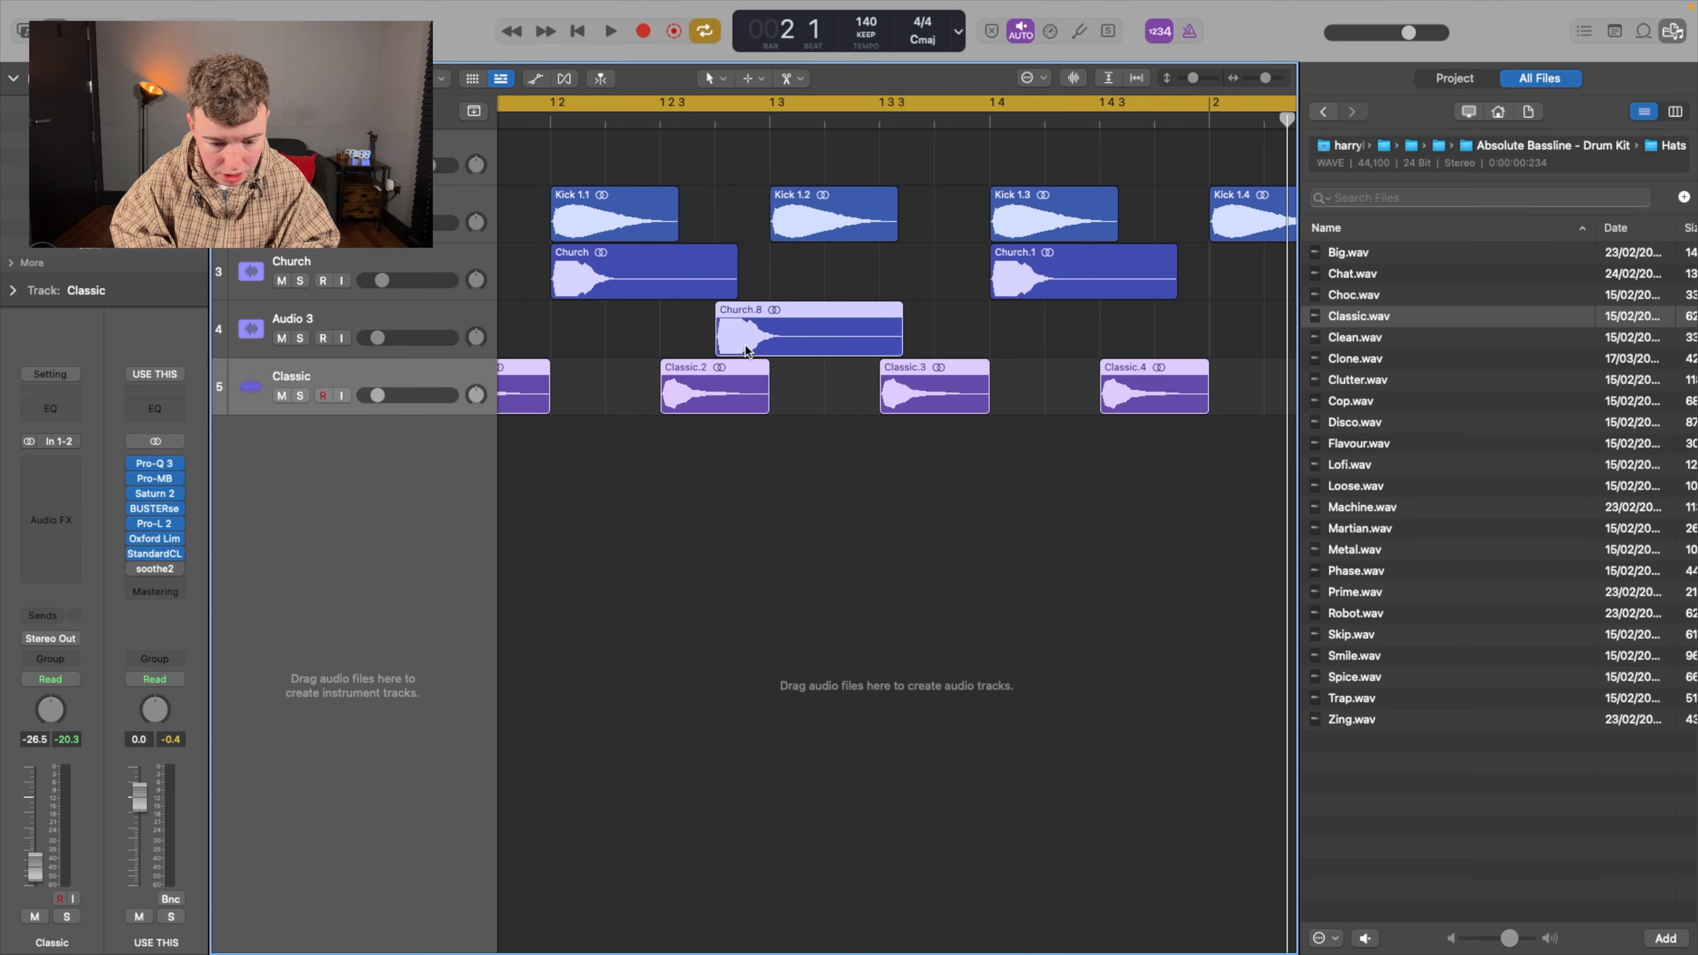
# - Shift the Audio 3 clap and Classic hat regions slightly later off the grid and play the groove
pyautogui.moveTo(745, 345); pyautogui.dragTo(756, 347)
pyautogui.press('space')
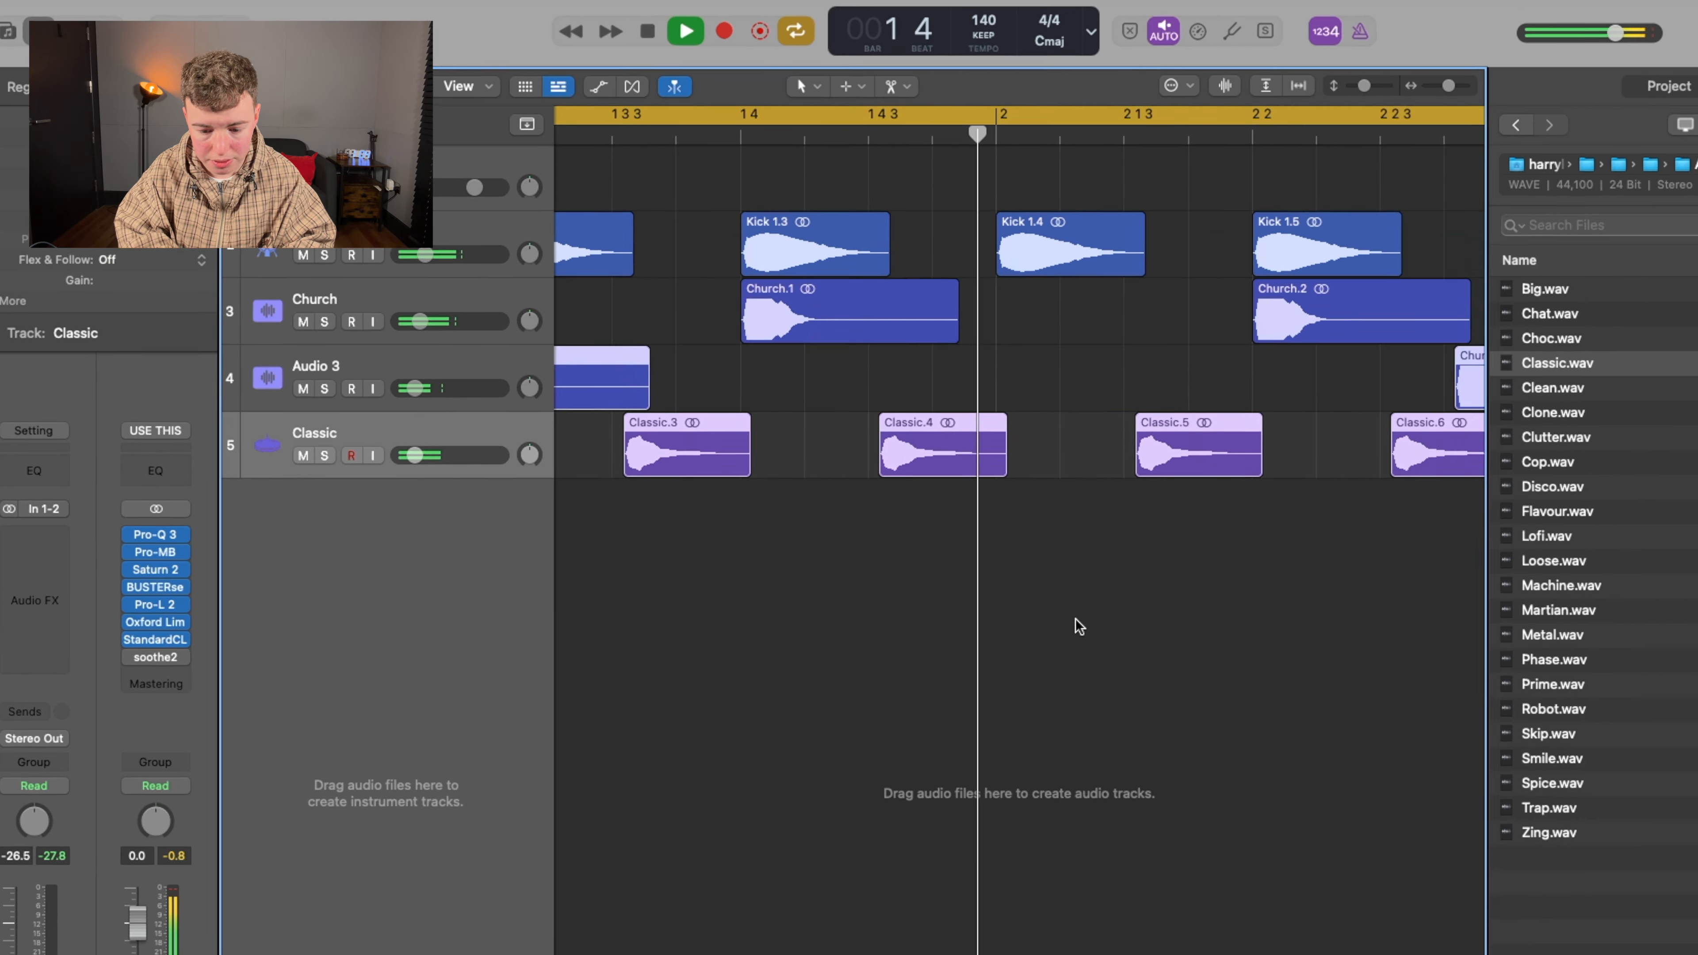
# - Group the Kick 1, Church, Audio 3 and Classic tracks into a summing track stack
pyautogui.press('super+Left')
pyautogui.press('super+Left')
pyautogui.press('super+Left')
pyautogui.press('super+Left')
pyautogui.press('super+Left')
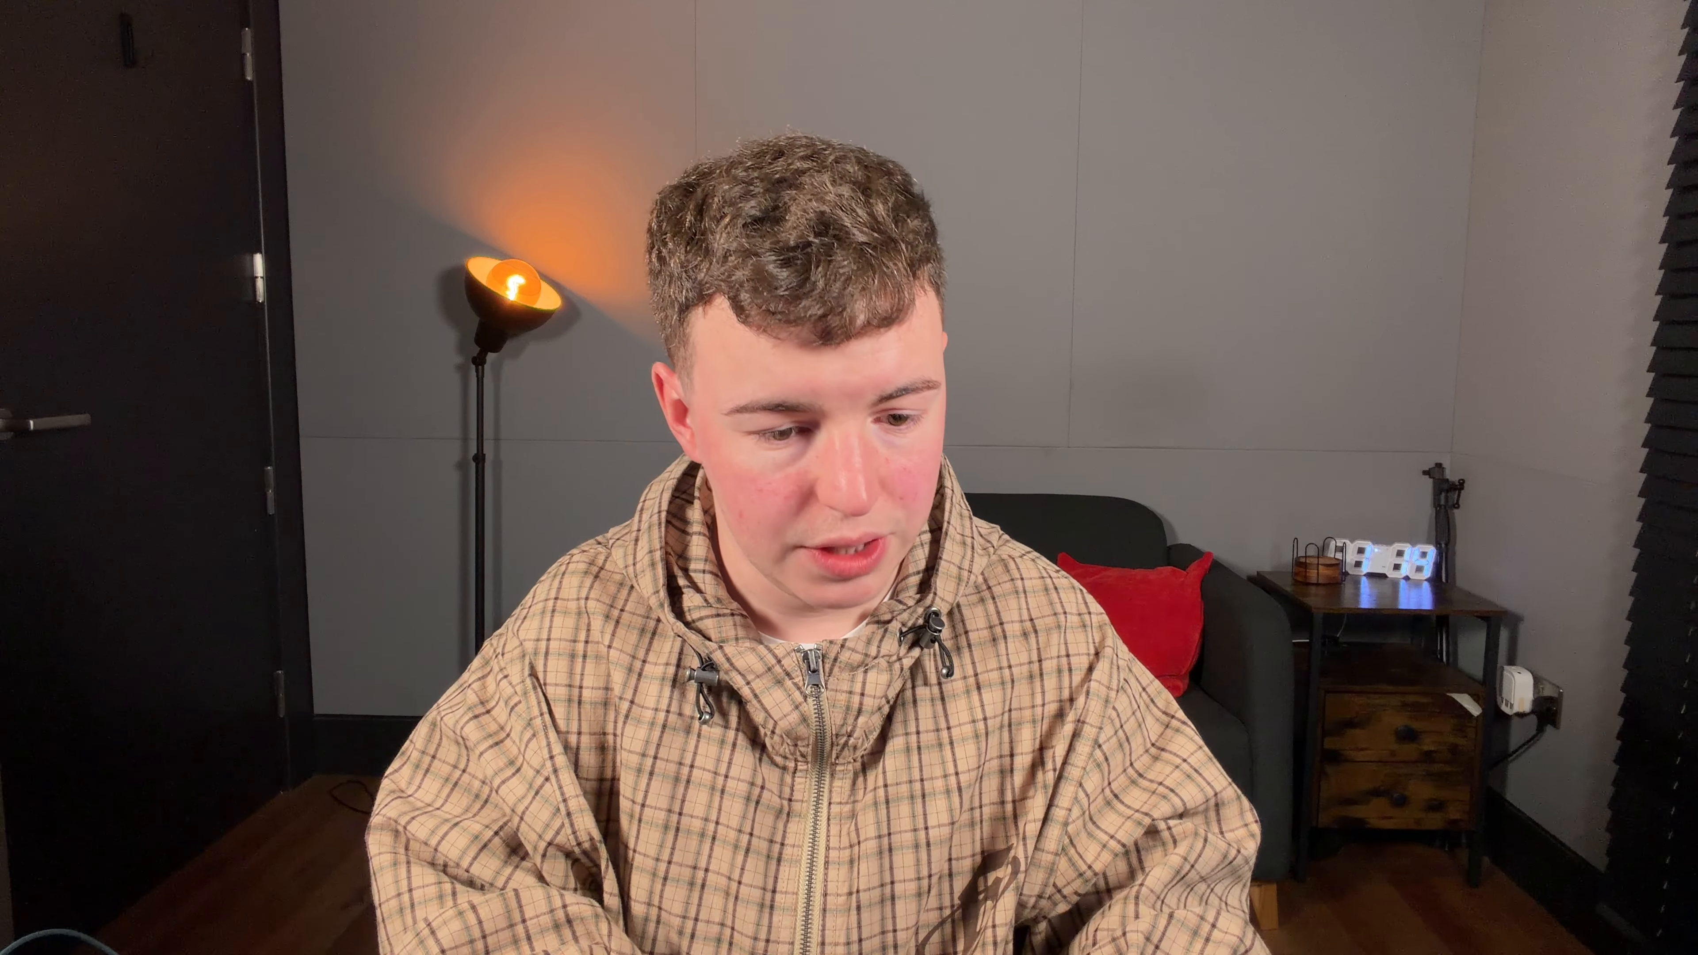
pyautogui.rightClick(496, 225)
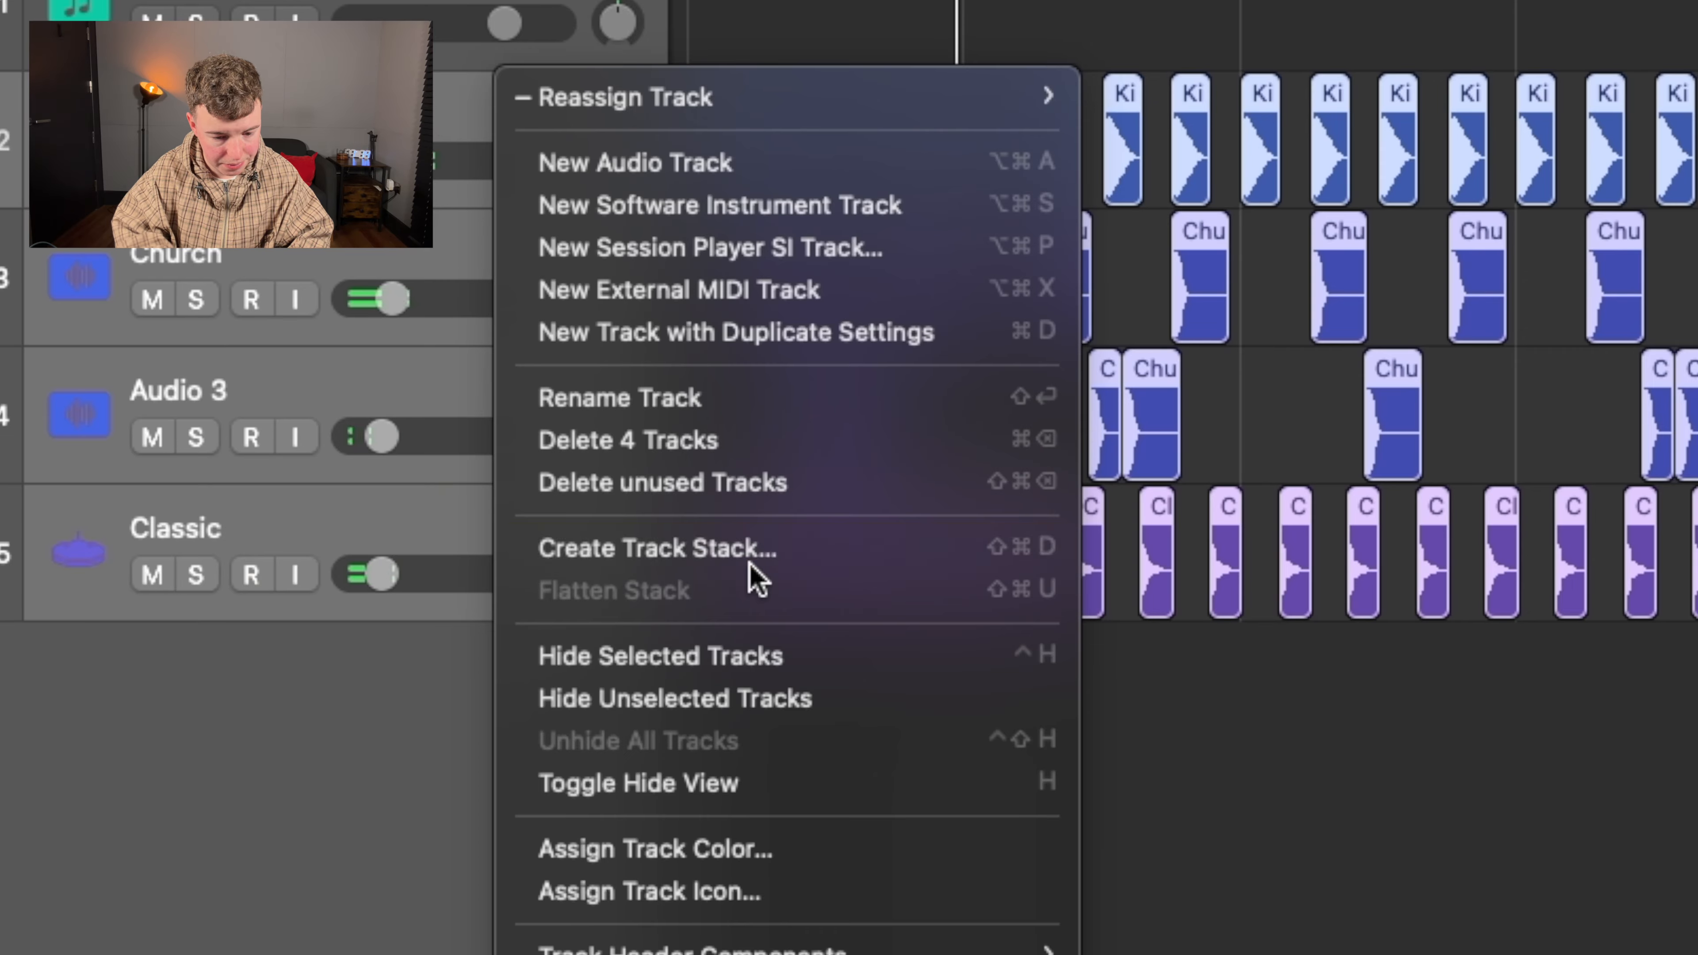
pyautogui.click(750, 562)
pyautogui.press('Return')
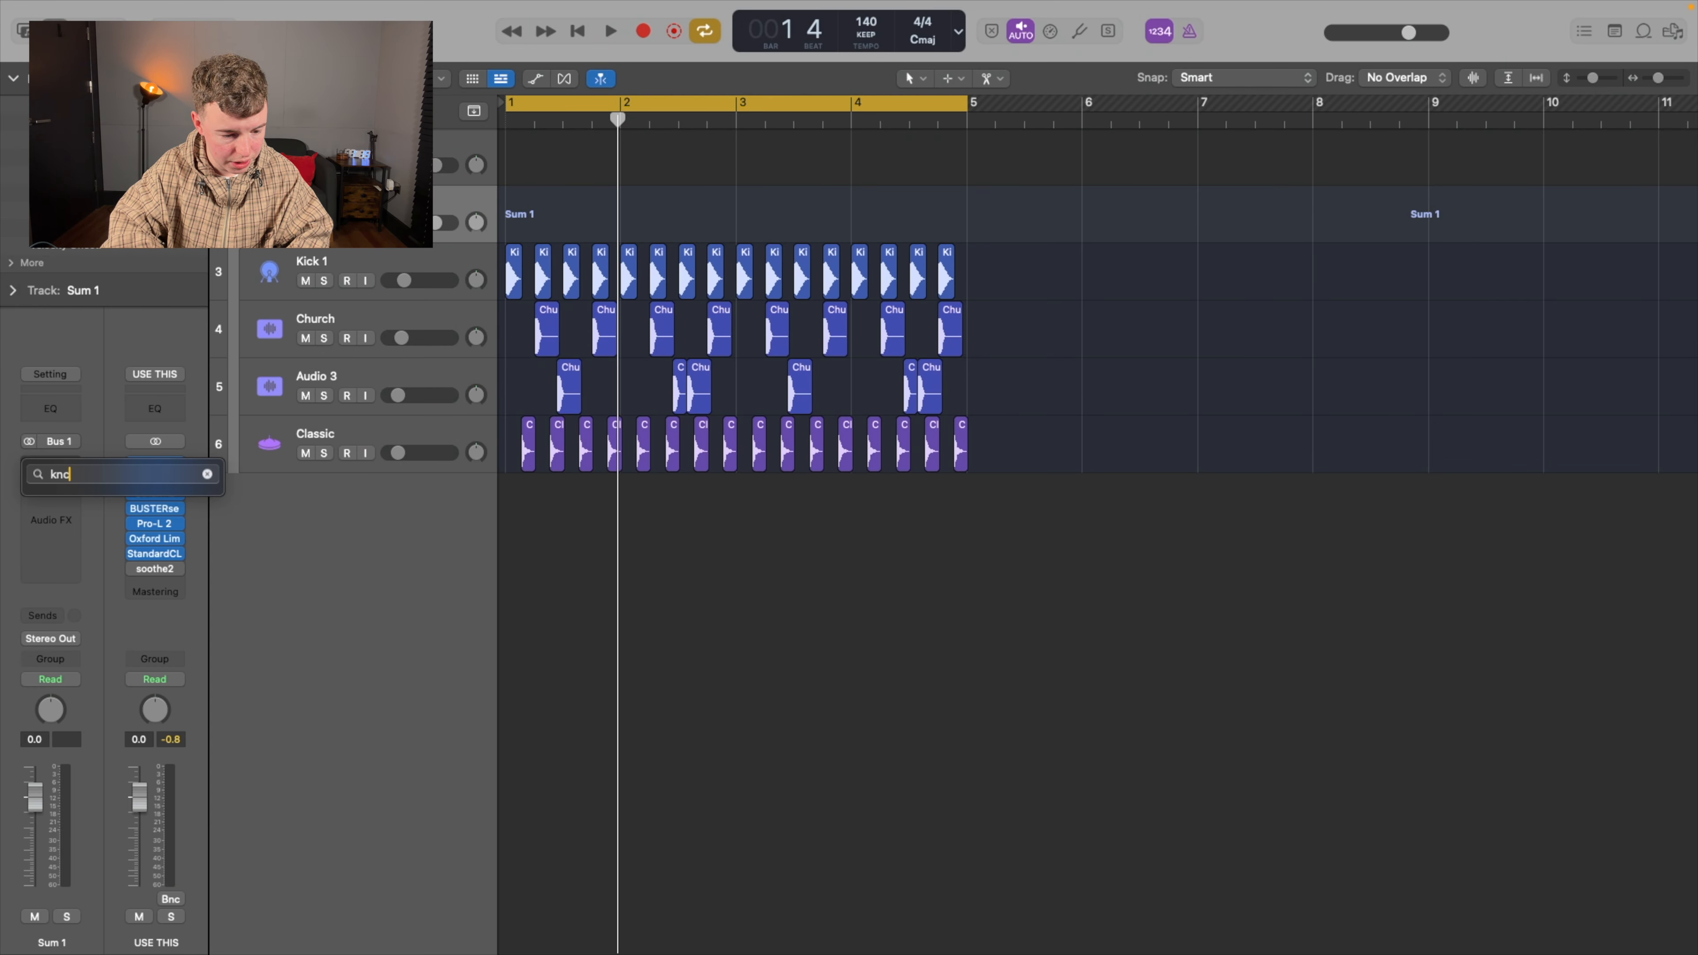
# - Insert the KNOCK Clipper plug-in on the drum stack's channel
pyautogui.click(103, 531)
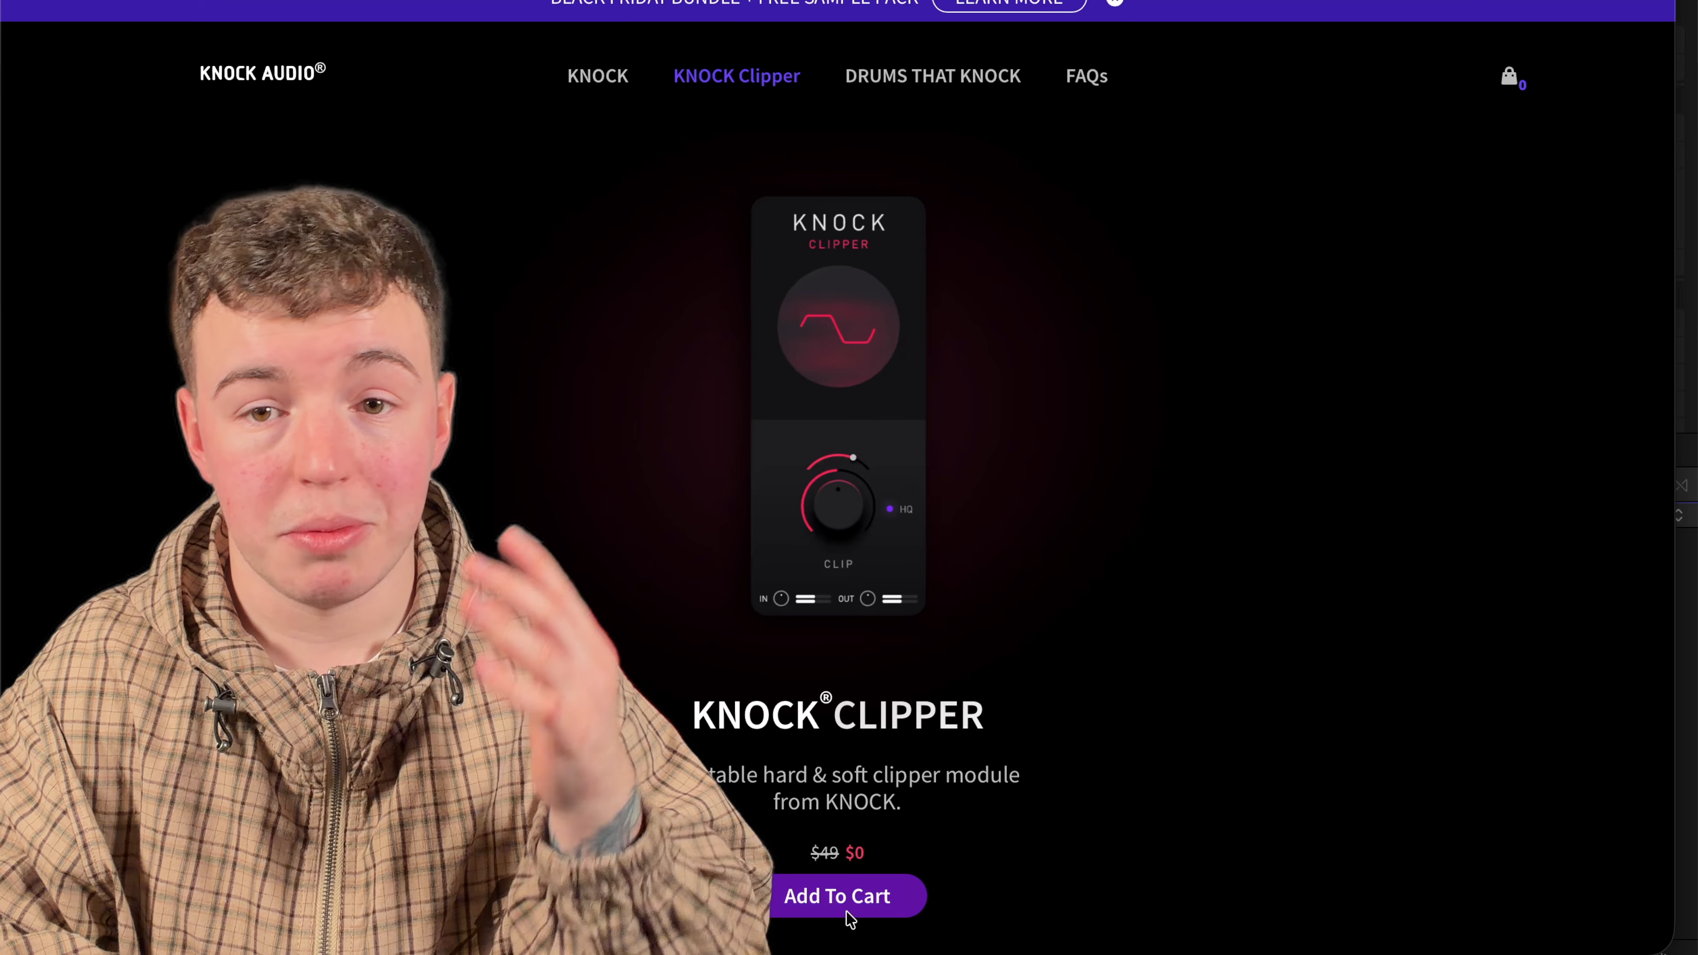
pyautogui.click(848, 911)
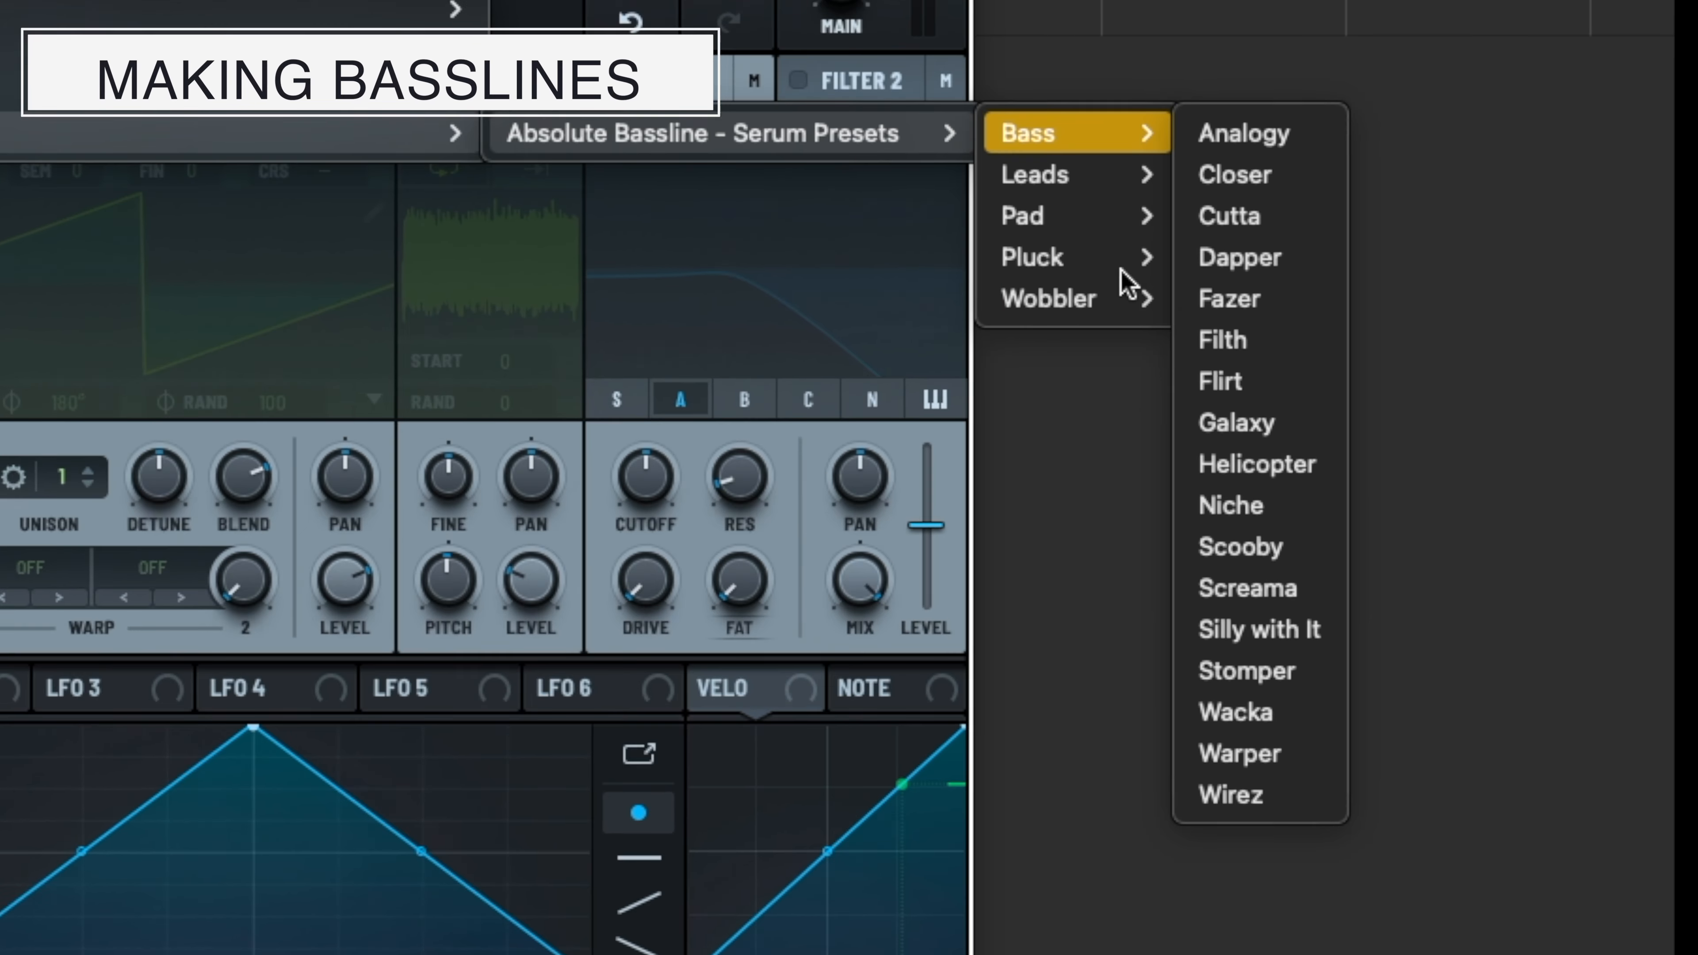
# - Examine the Cleaner preset's mixer, effects and modulation matrix pages in Serum 2, and close the plug-in
pyautogui.moveTo(1427, 371)
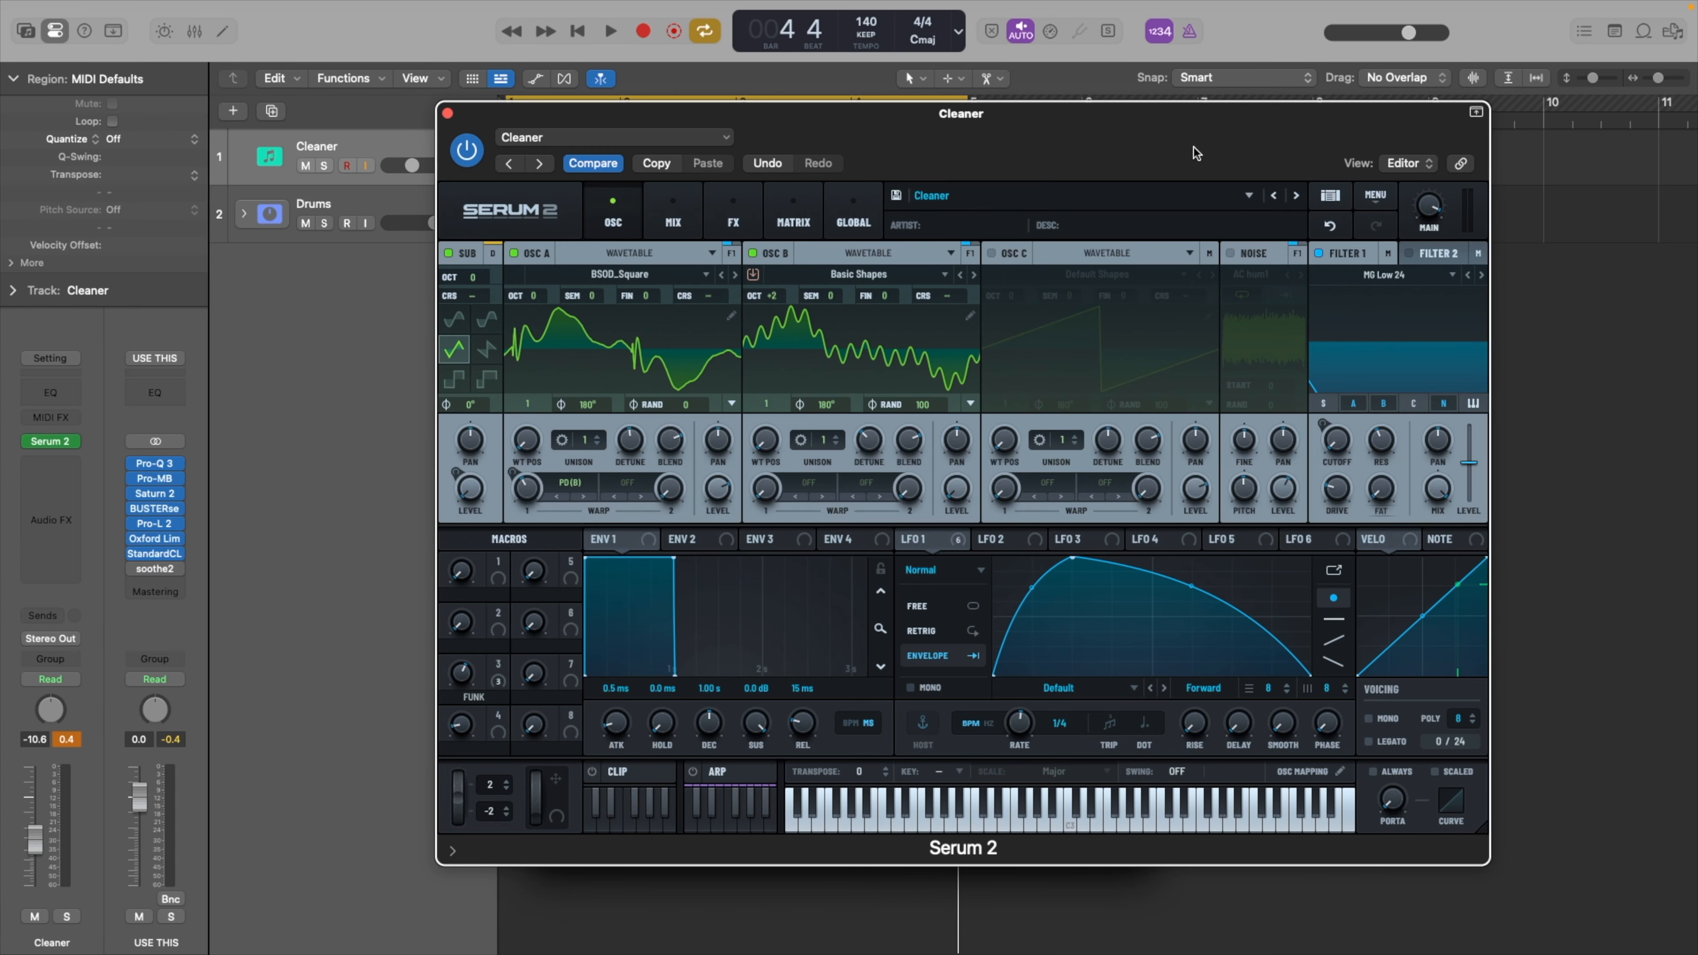
pyautogui.click(673, 213)
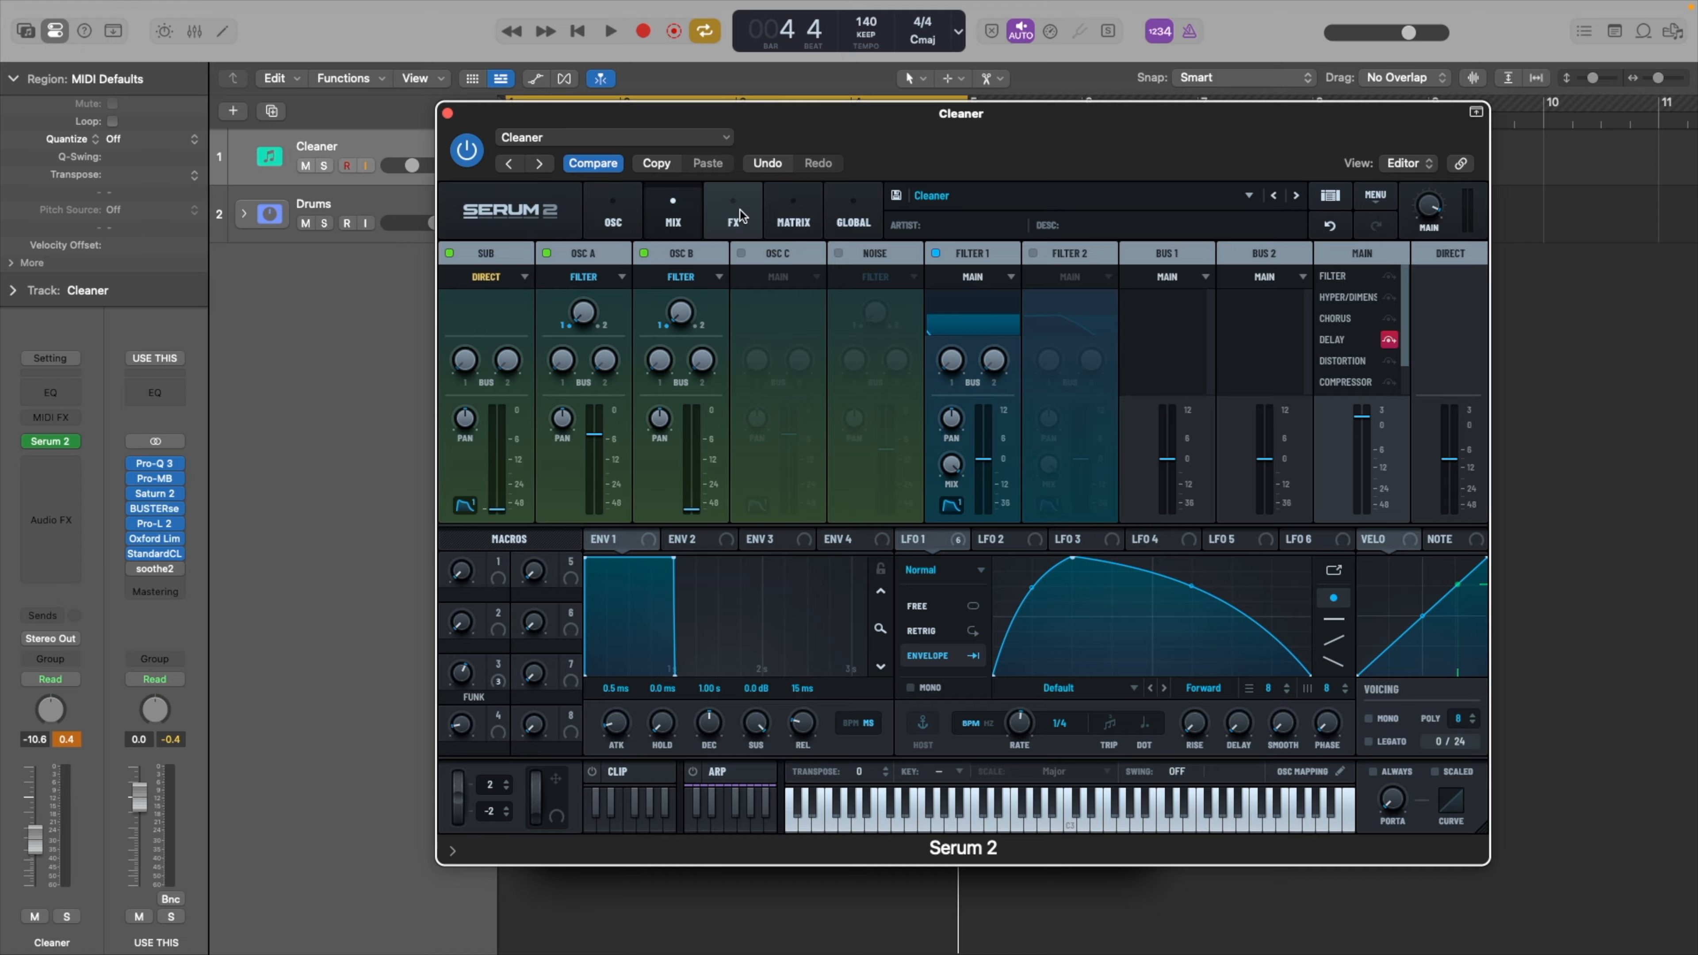
pyautogui.click(740, 210)
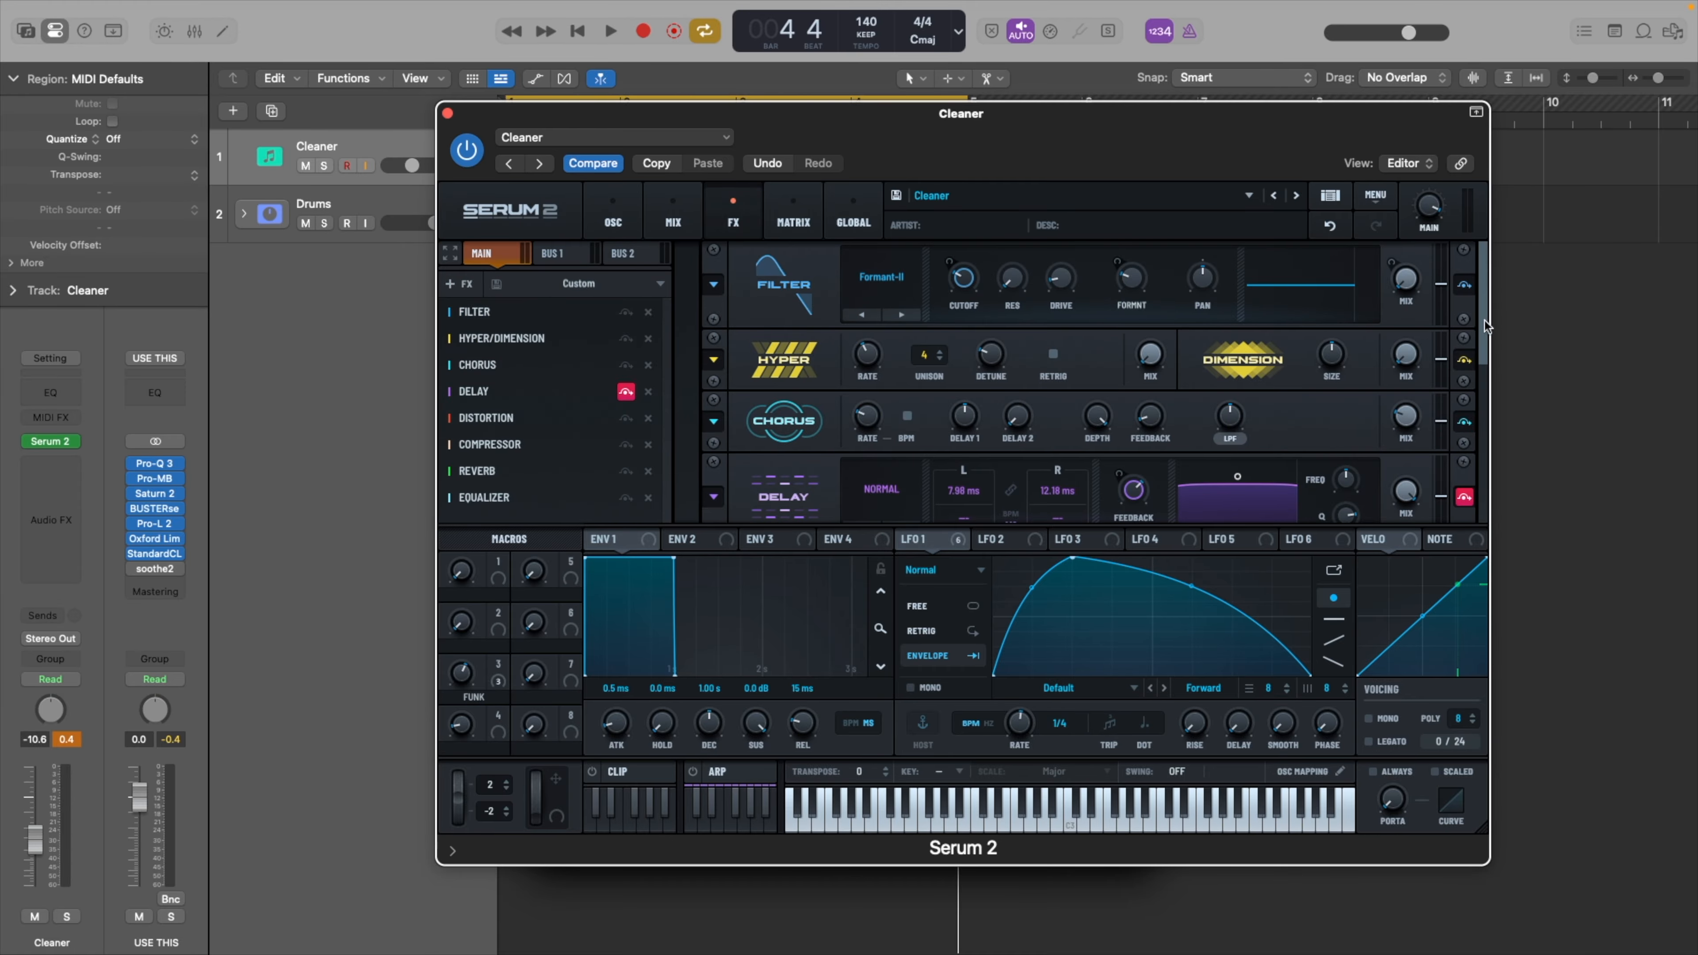
pyautogui.moveTo(1485, 321); pyautogui.dragTo(1495, 503)
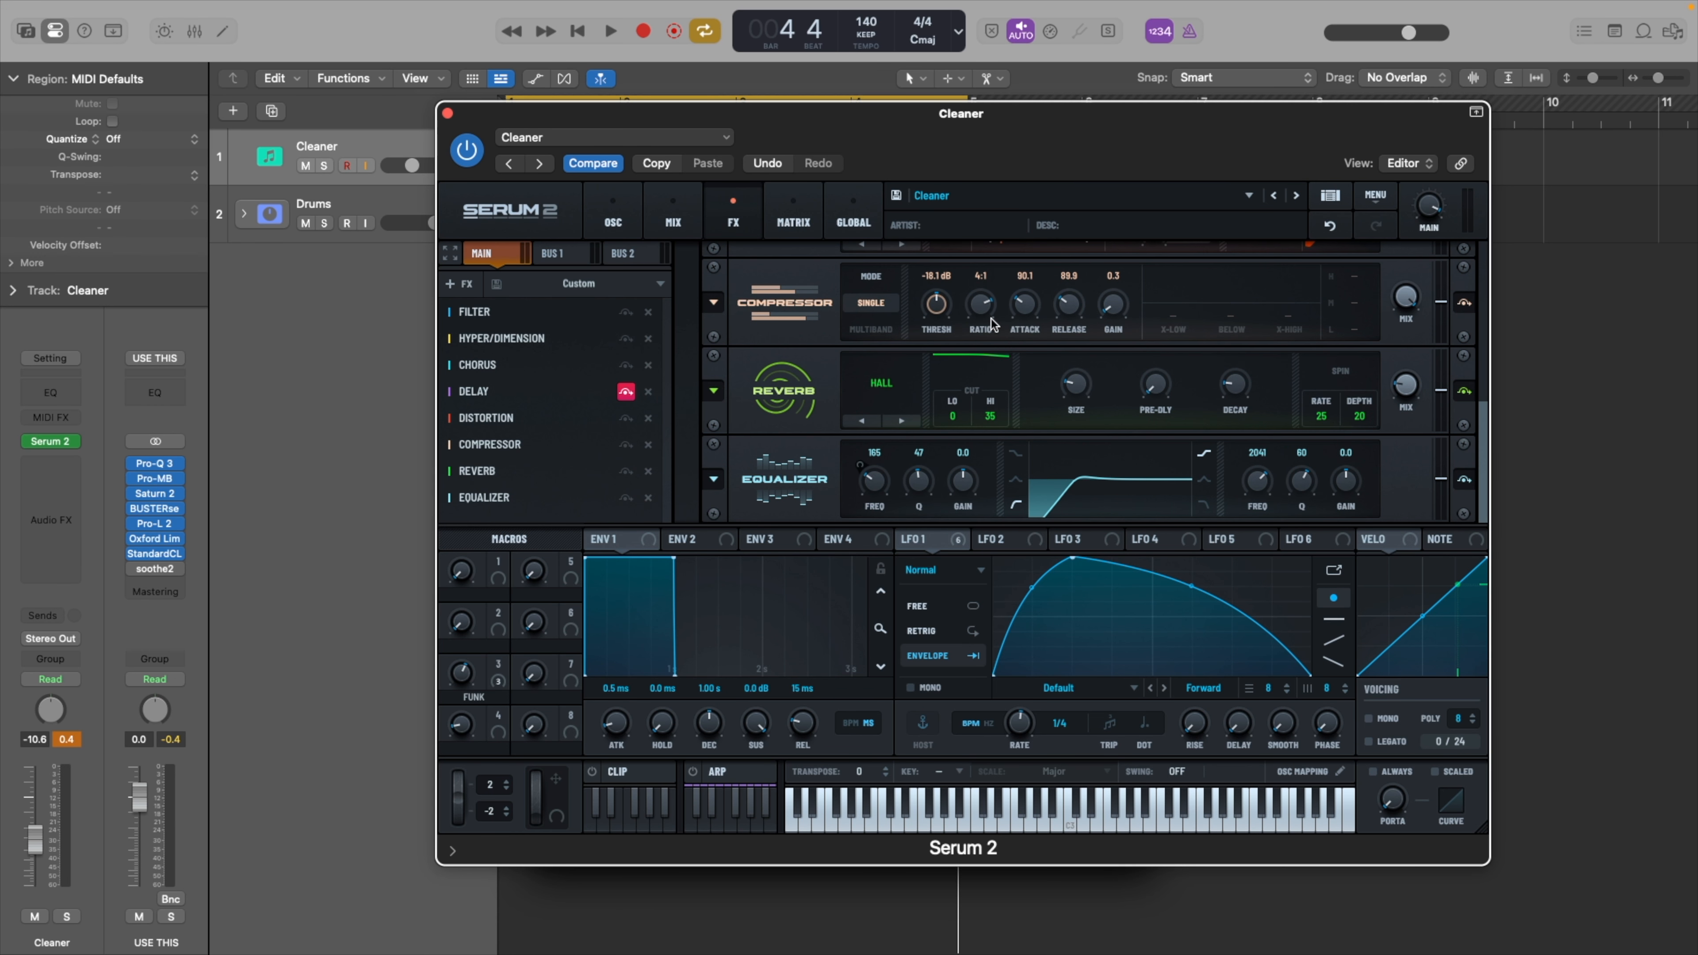
pyautogui.click(792, 214)
pyautogui.moveTo(1482, 409); pyautogui.dragTo(1484, 484)
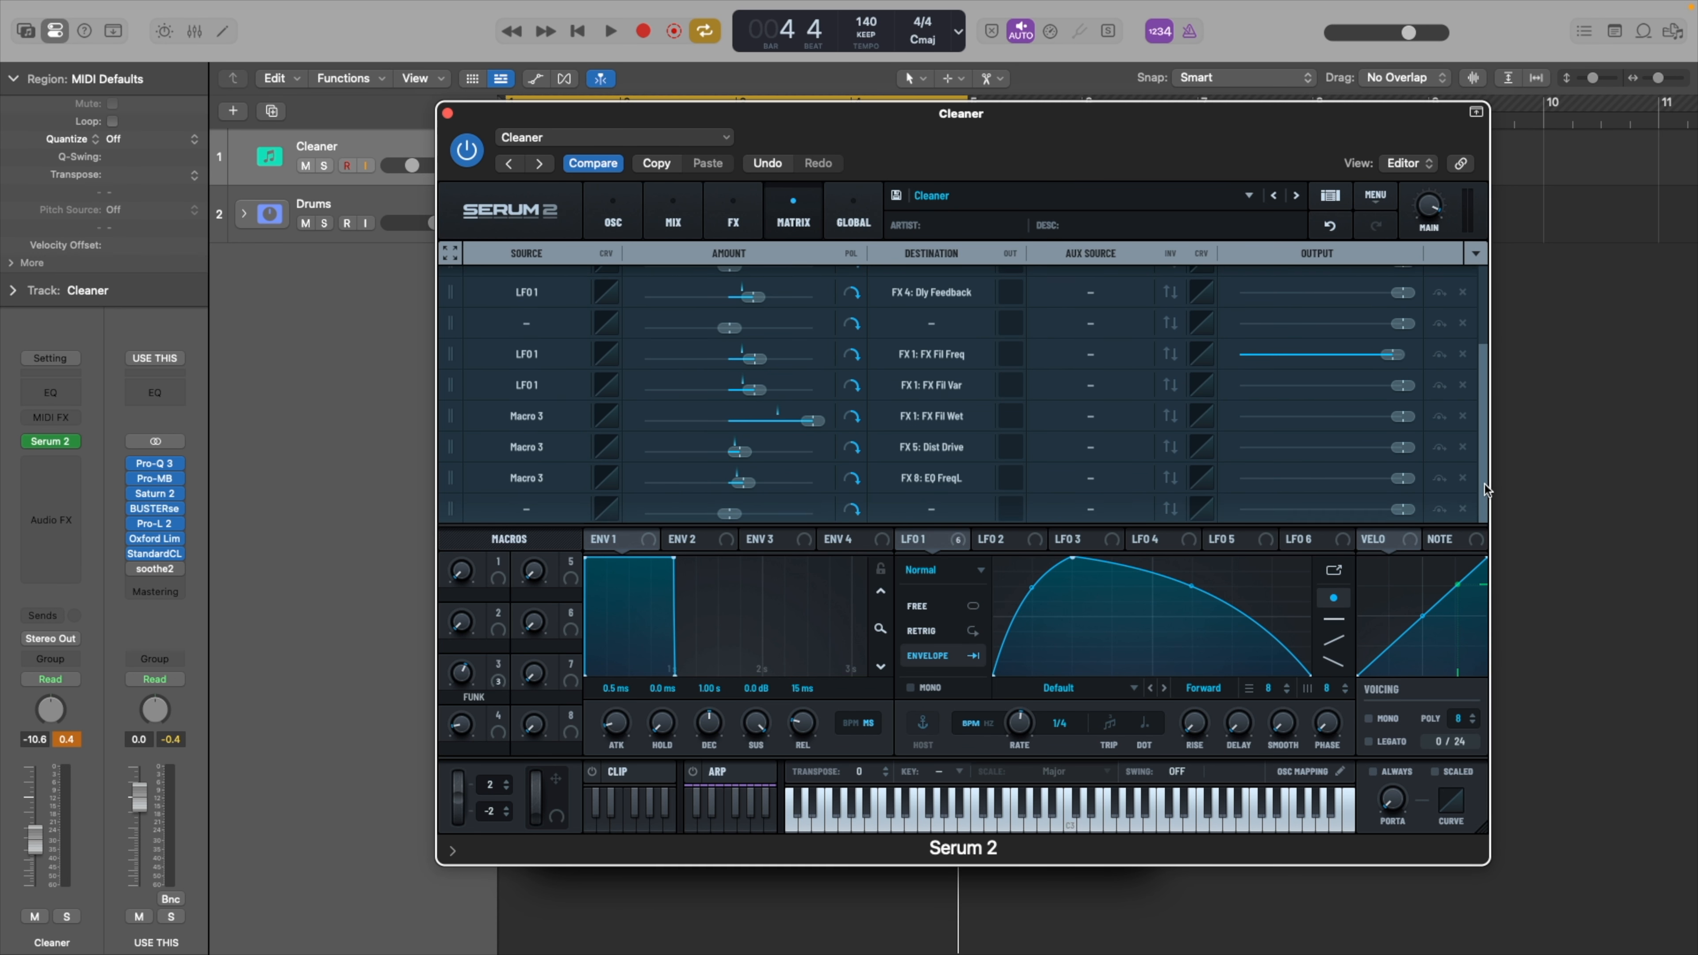
pyautogui.click(622, 215)
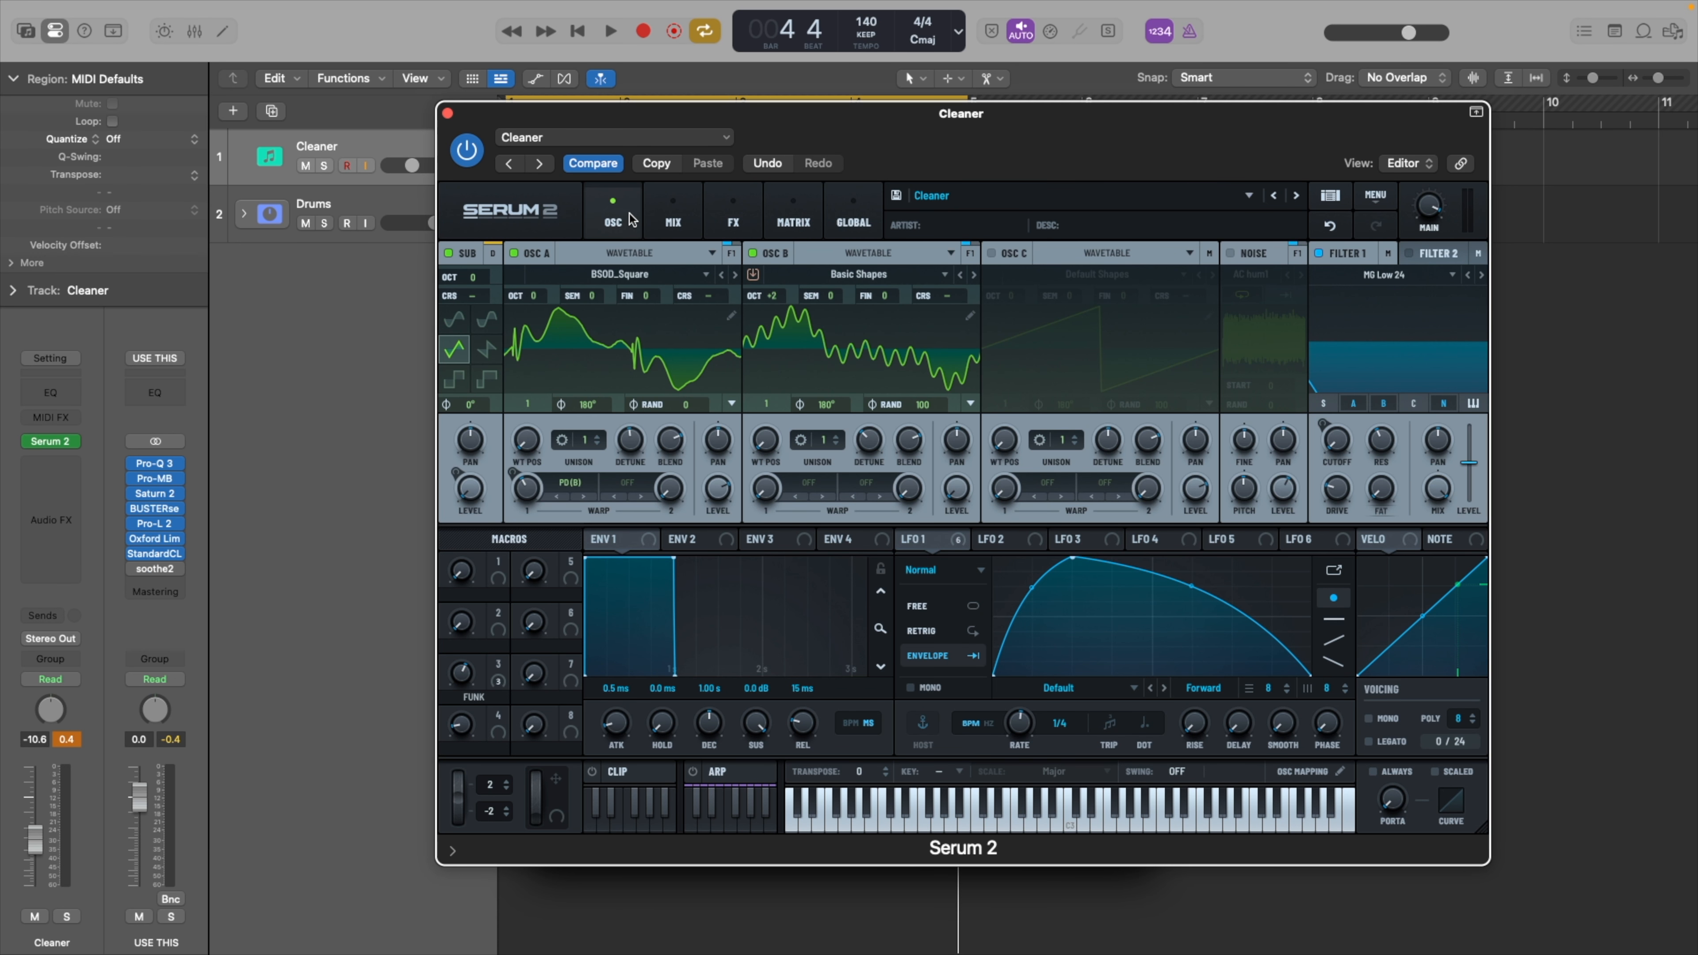
pyautogui.click(447, 114)
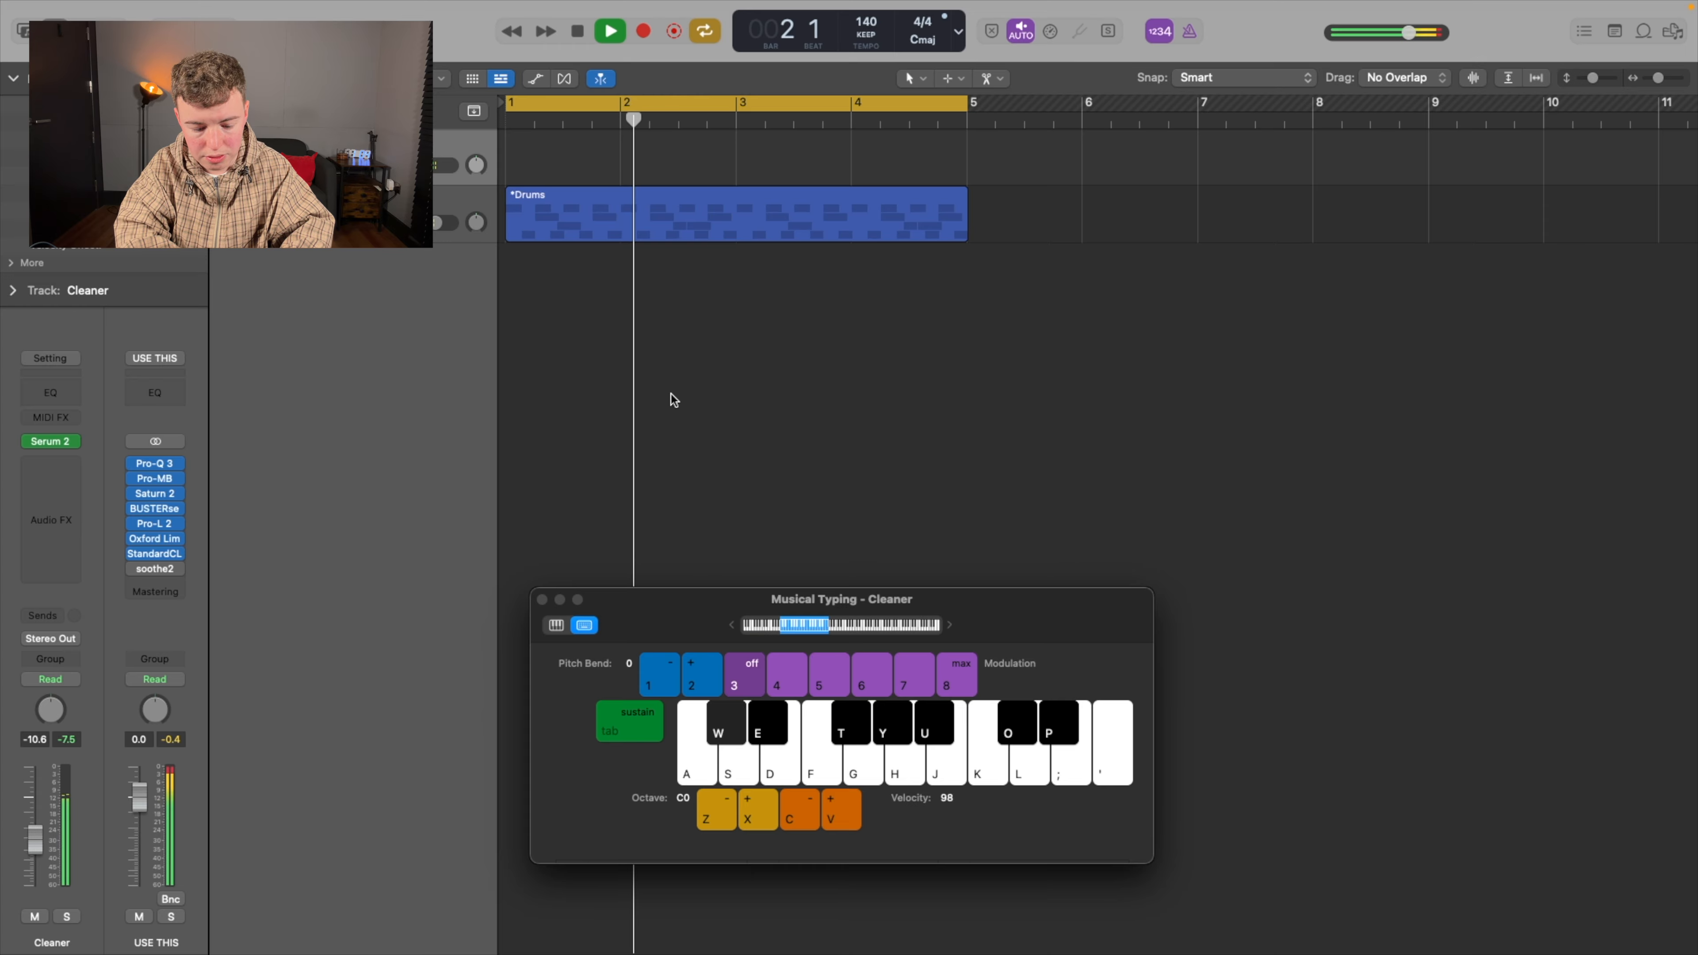
# - Try out bassline notes with the Cleaner sound over the looping drums
pyautogui.press('h')
pyautogui.press('y')
pyautogui.press('t')
pyautogui.press('h')
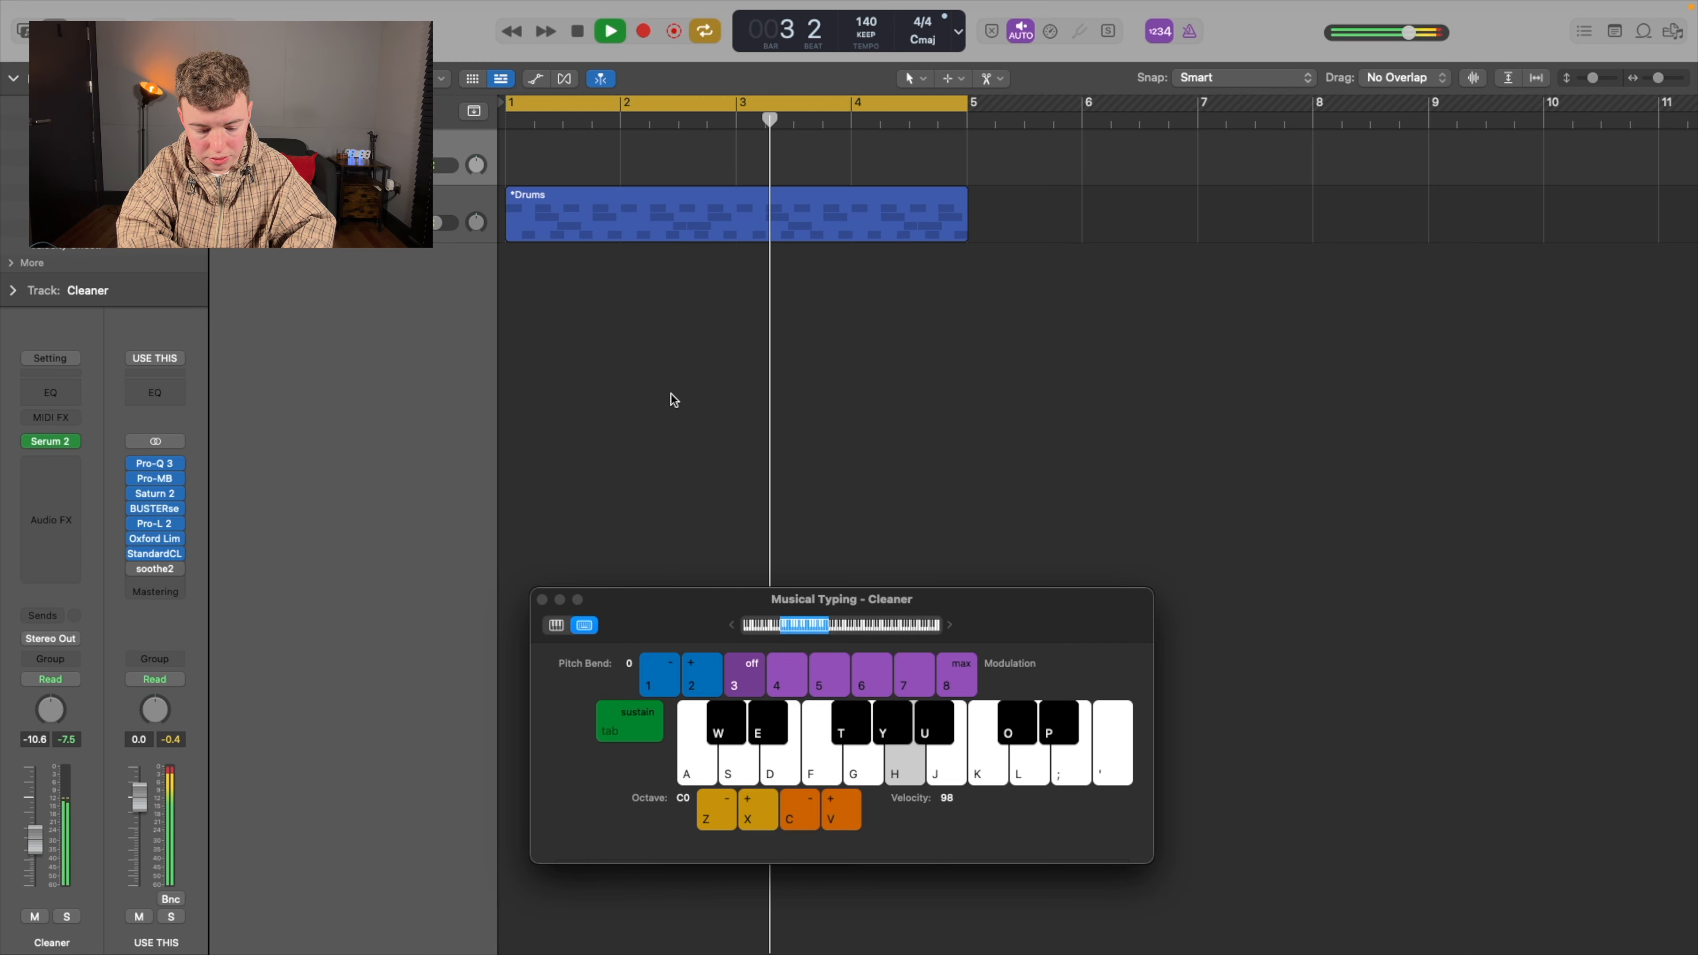
pyautogui.press('y')
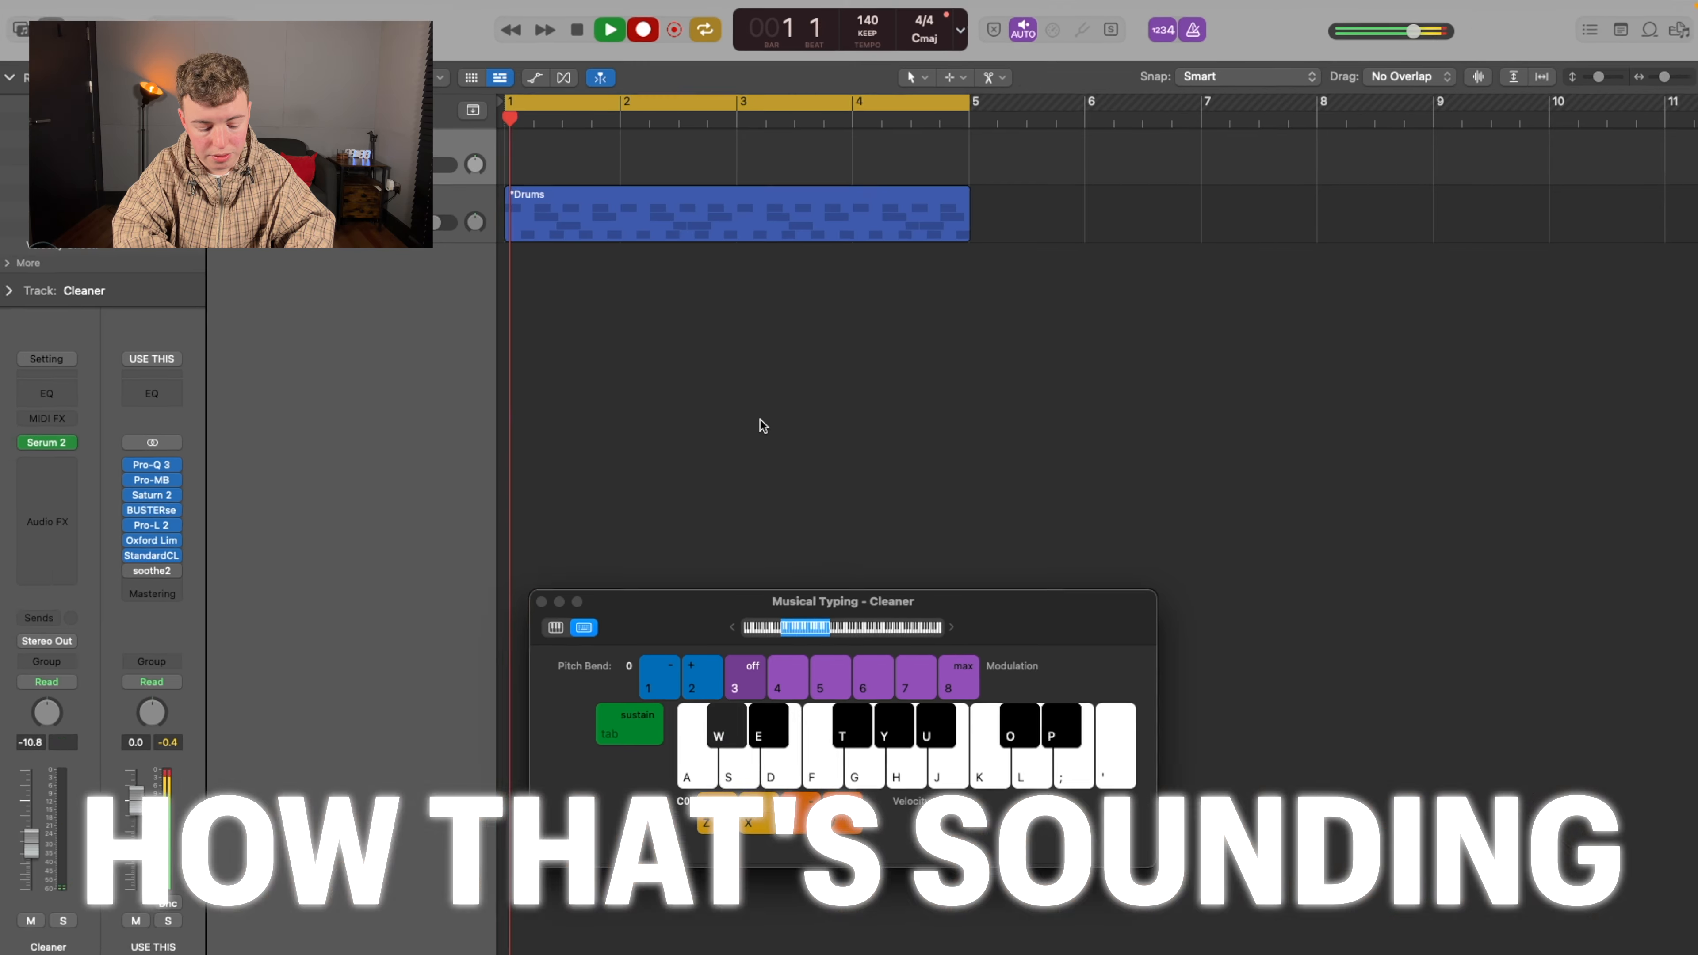
# - Record a four-bar bassline on the Cleaner track over the drums and shorten a note in its second bar
pyautogui.press('s')
pyautogui.press('y')
pyautogui.press('d')
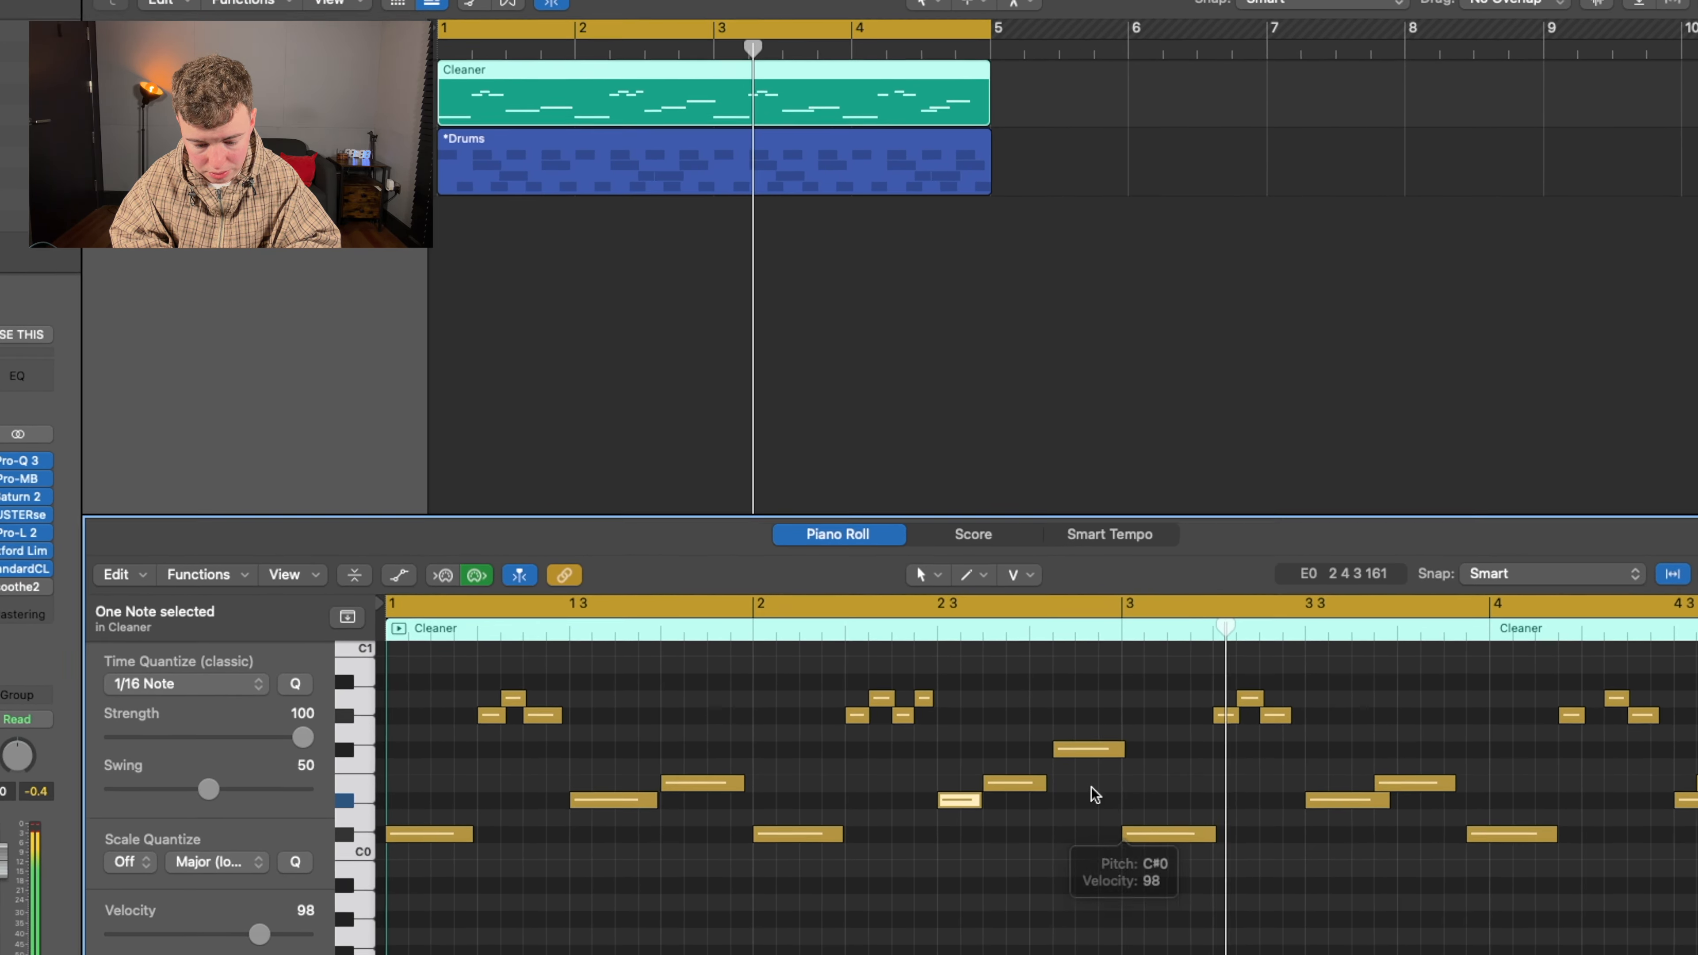
pyautogui.moveTo(1037, 771); pyautogui.dragTo(1028, 774)
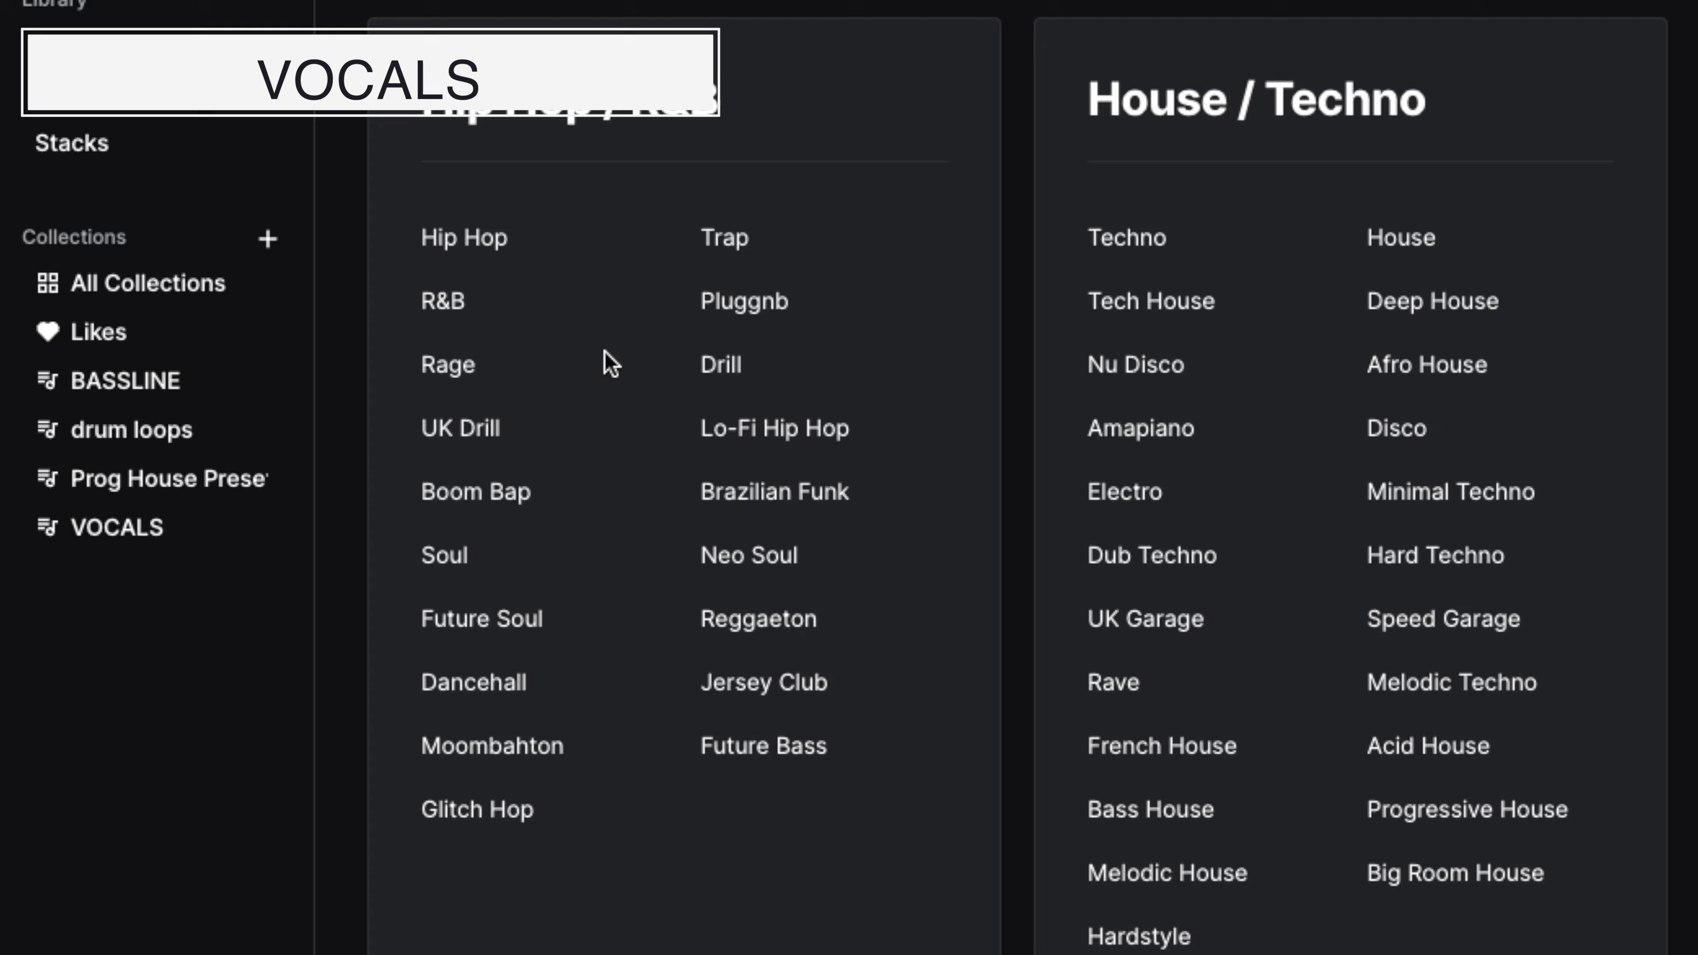
# - Browse the R&B sample category for a vocal and move the vocal track to the top of the track list
pyautogui.click(441, 304)
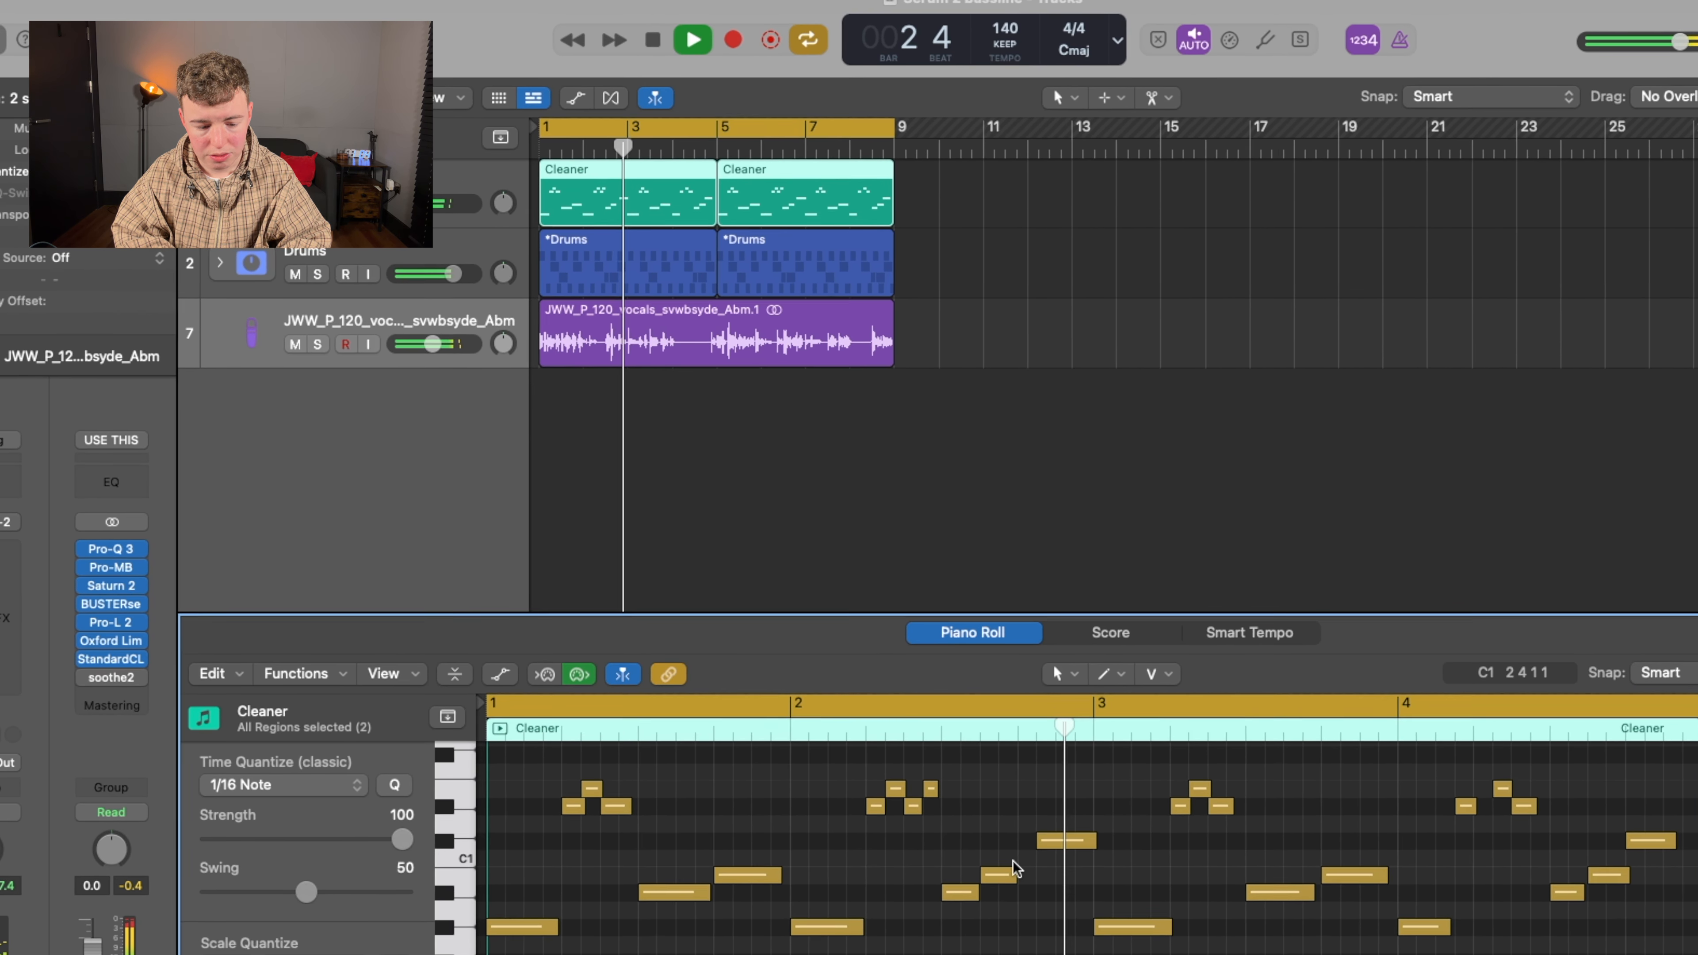
pyautogui.moveTo(471, 329); pyautogui.dragTo(465, 221)
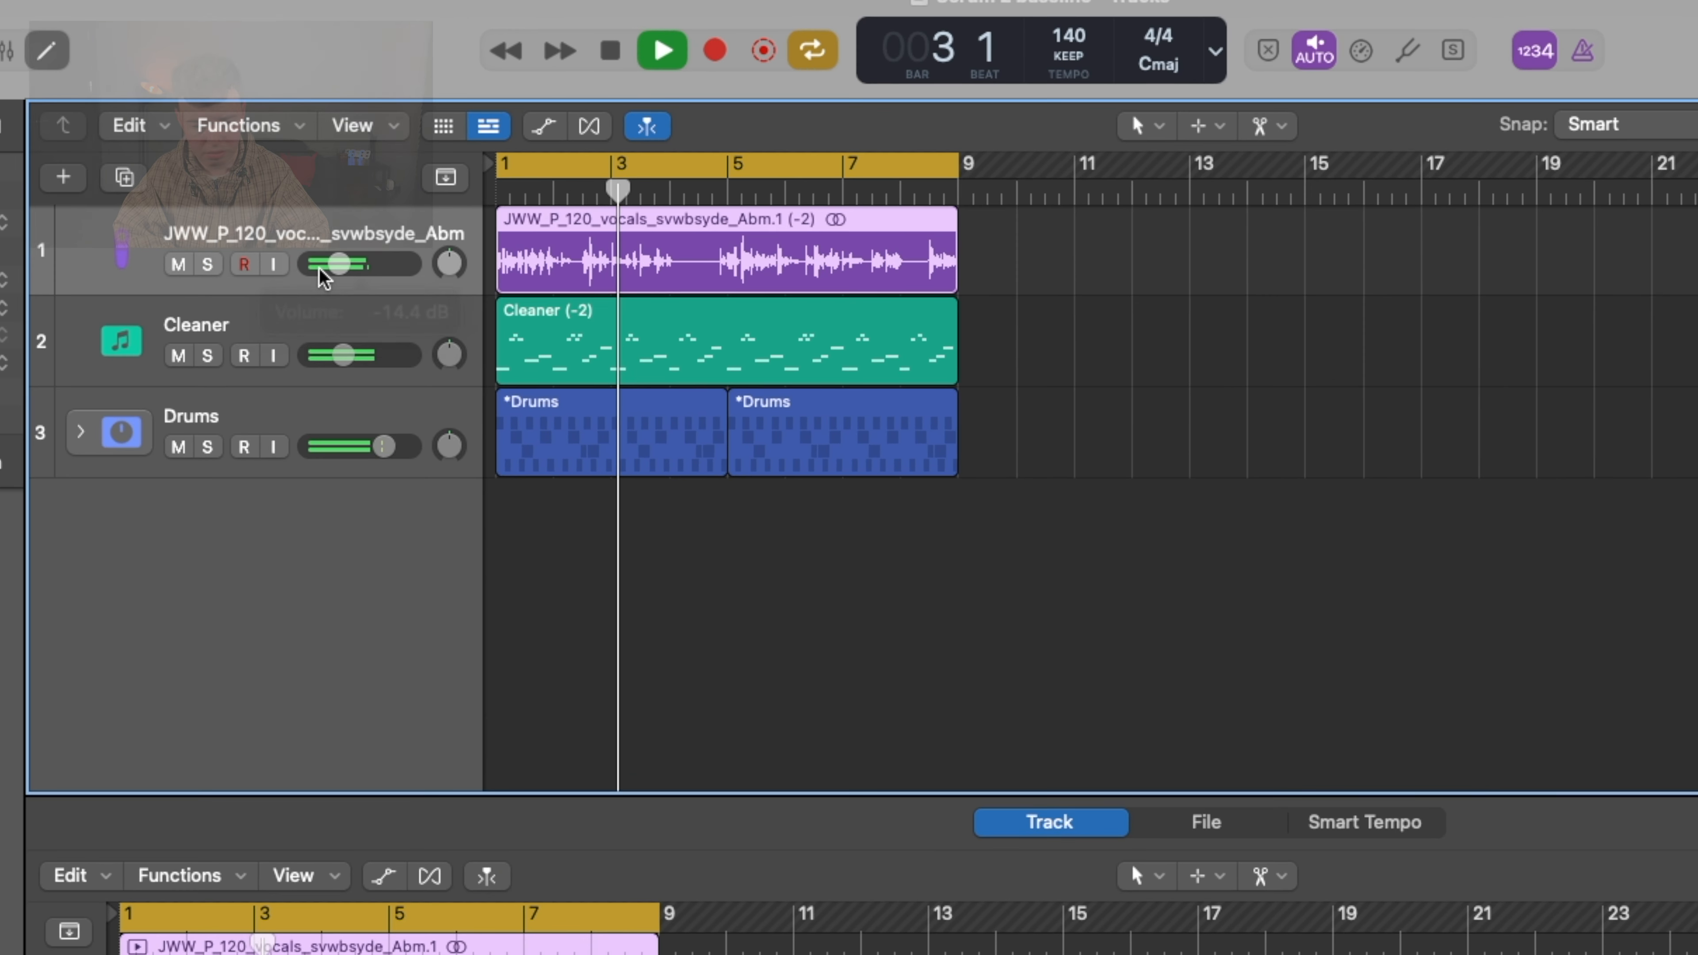
# - Transpose the vocal and Cleaner regions to +3 and reshape the Kickstart 2 ducking curve on the vocal
pyautogui.click(677, 323)
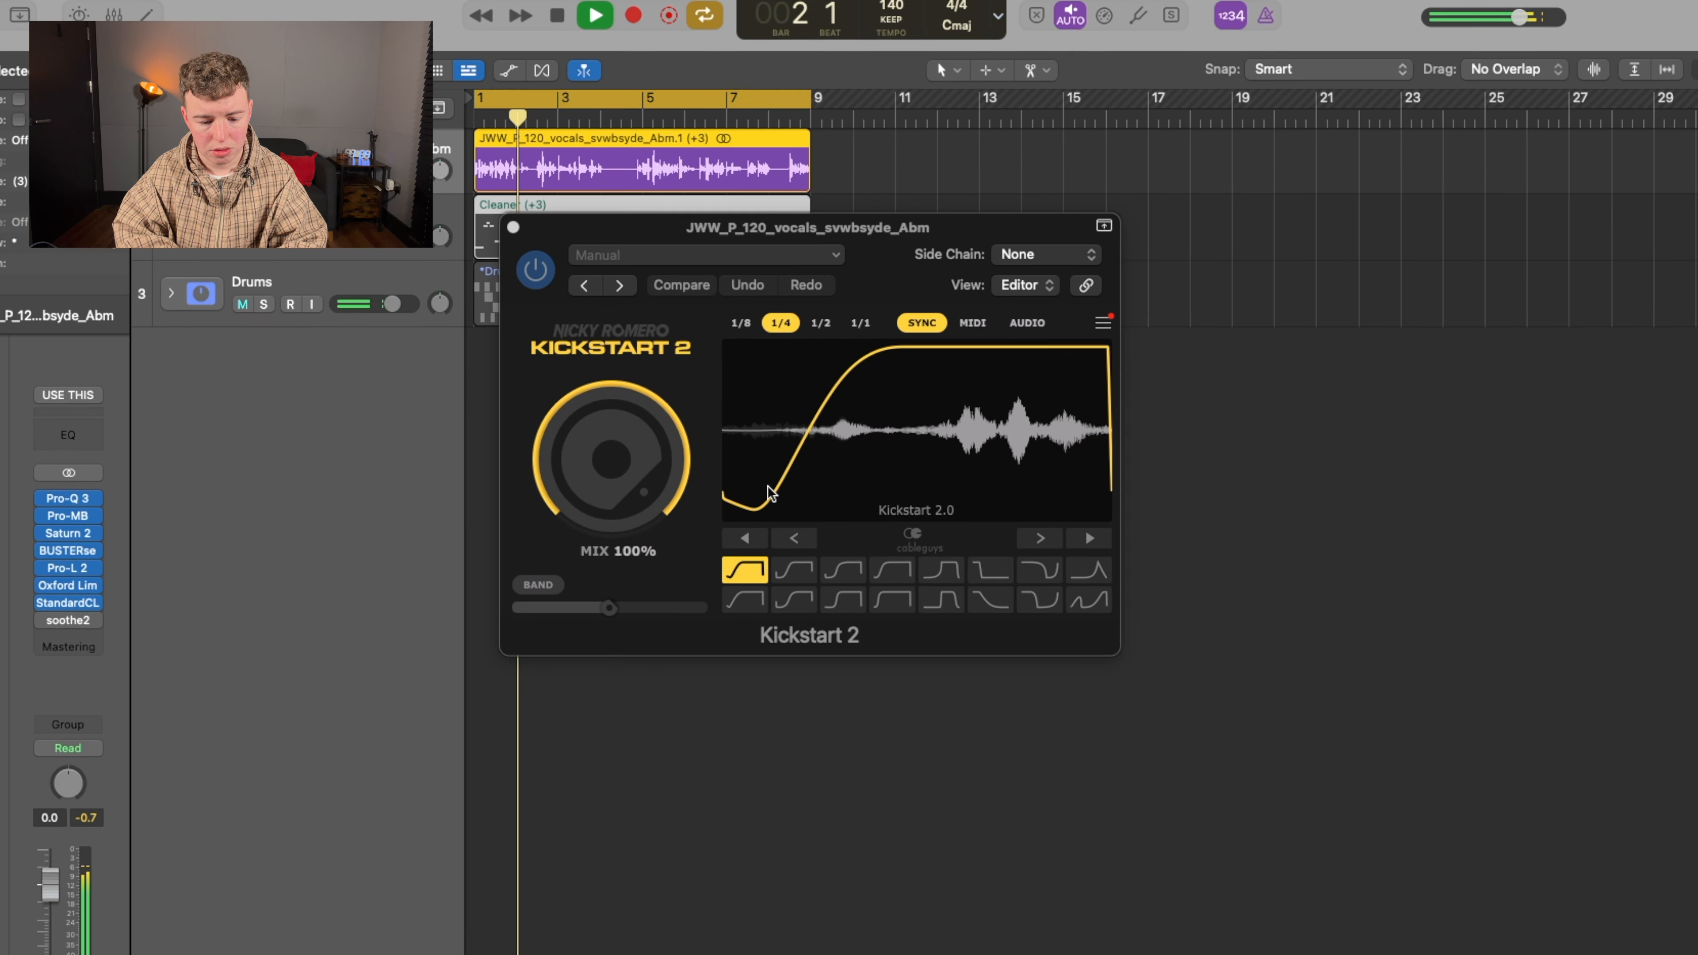
pyautogui.moveTo(768, 485); pyautogui.dragTo(786, 485)
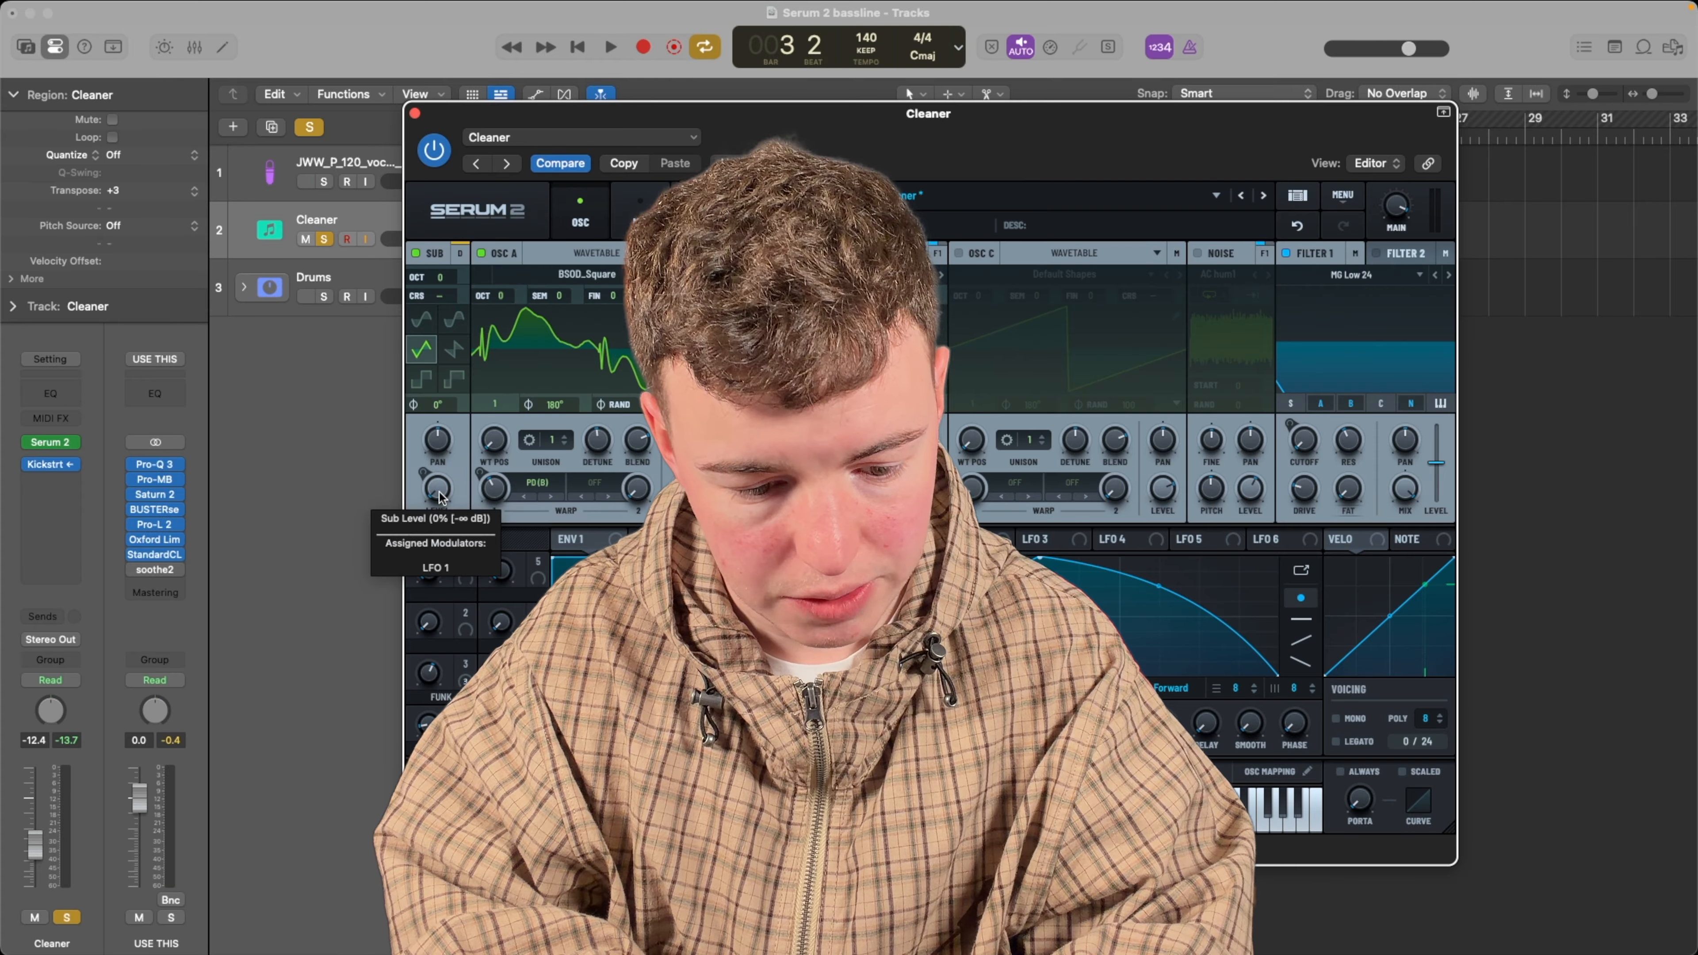
# - Raise the Cleaner patch's sub level to about 48% during playback and adjust the sub oscillator's octave
pyautogui.press('space')
pyautogui.moveTo(439, 496); pyautogui.dragTo(434, 389)
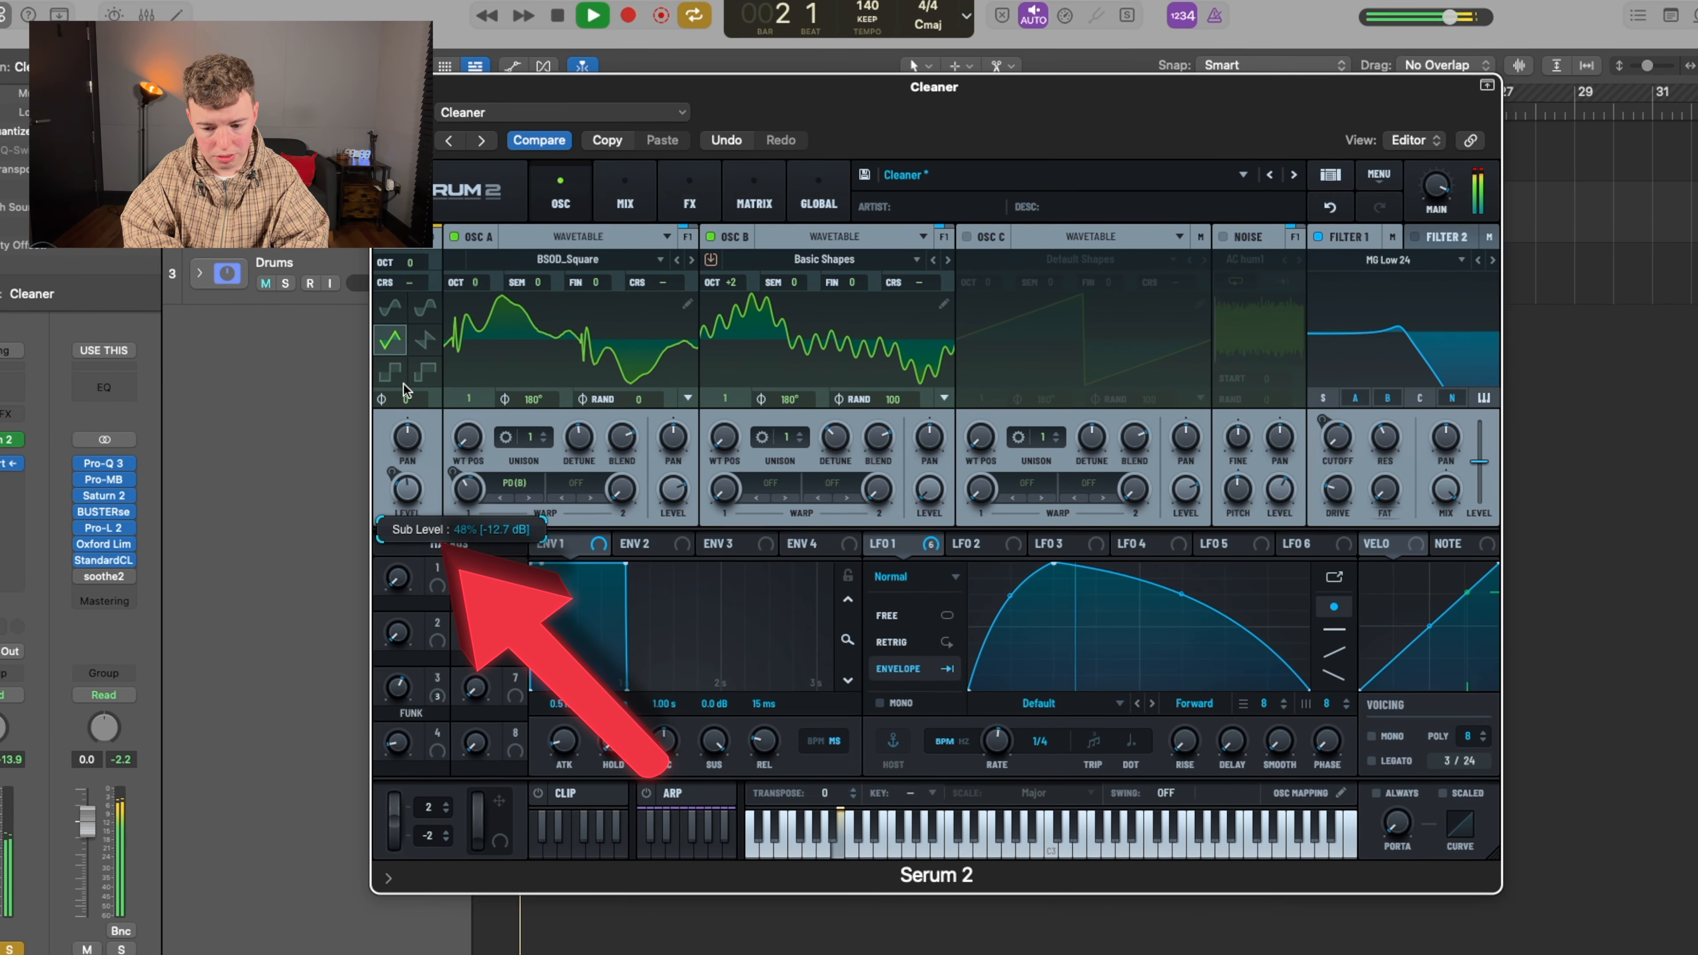
pyautogui.moveTo(413, 265); pyautogui.dragTo(417, 273)
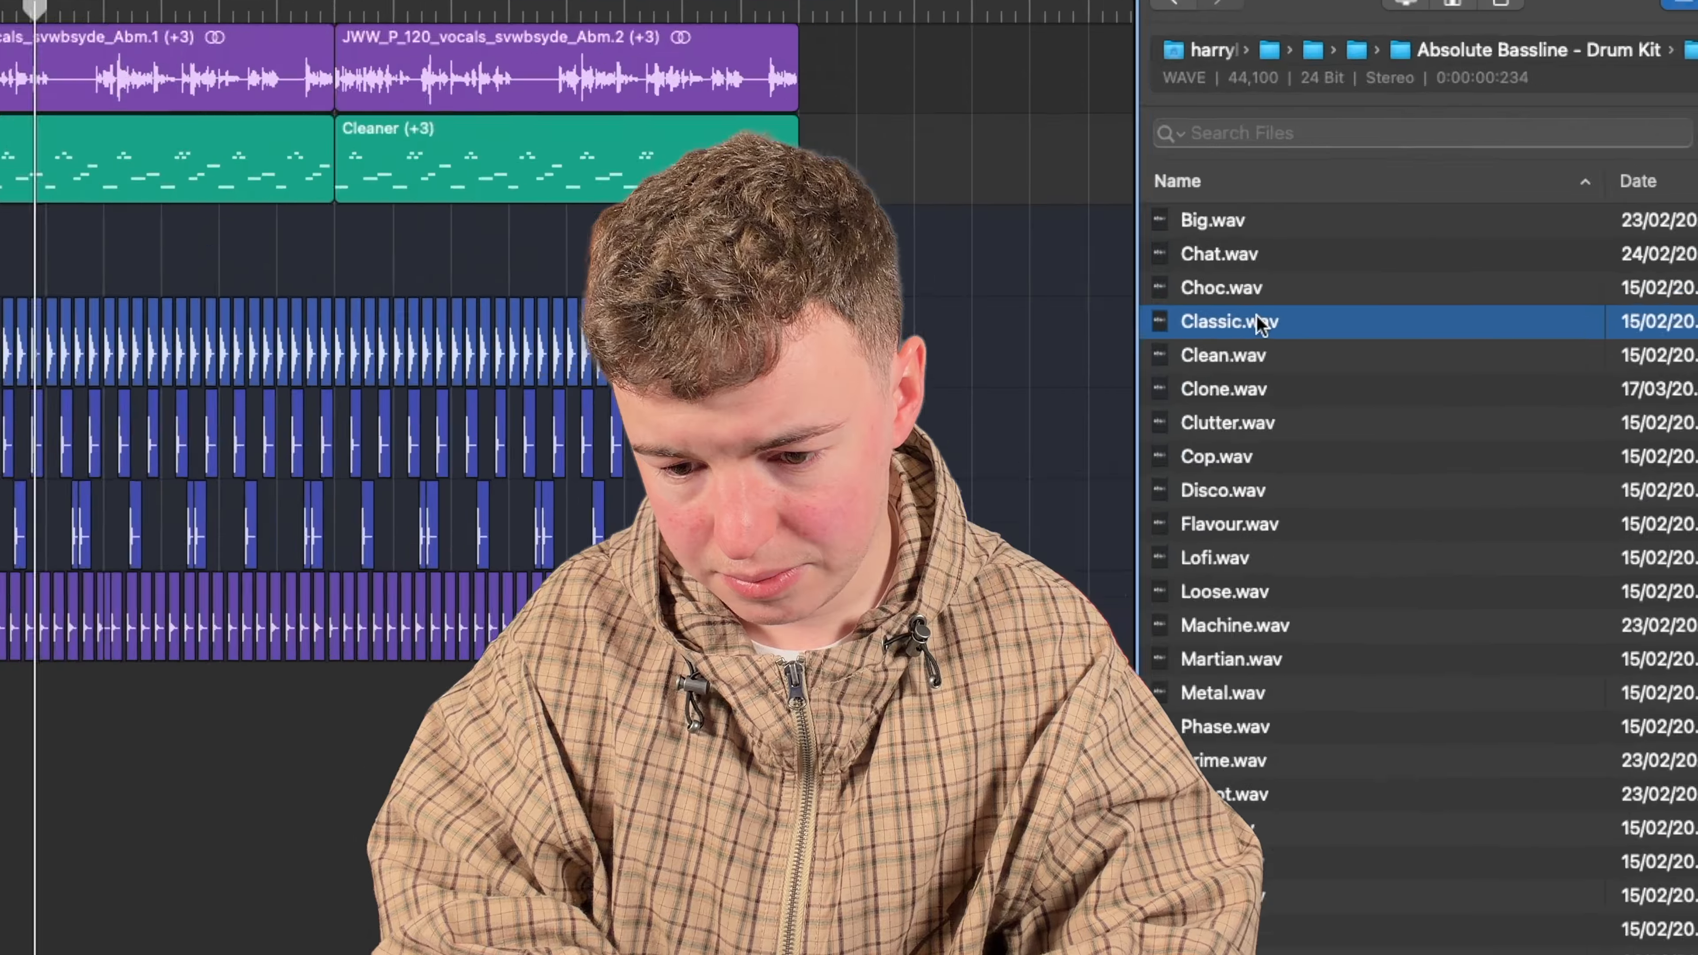
# - Add the Chat.wav hat as a new layer in the Drums stack with its track volume at -23.0 dB
pyautogui.press('Up')
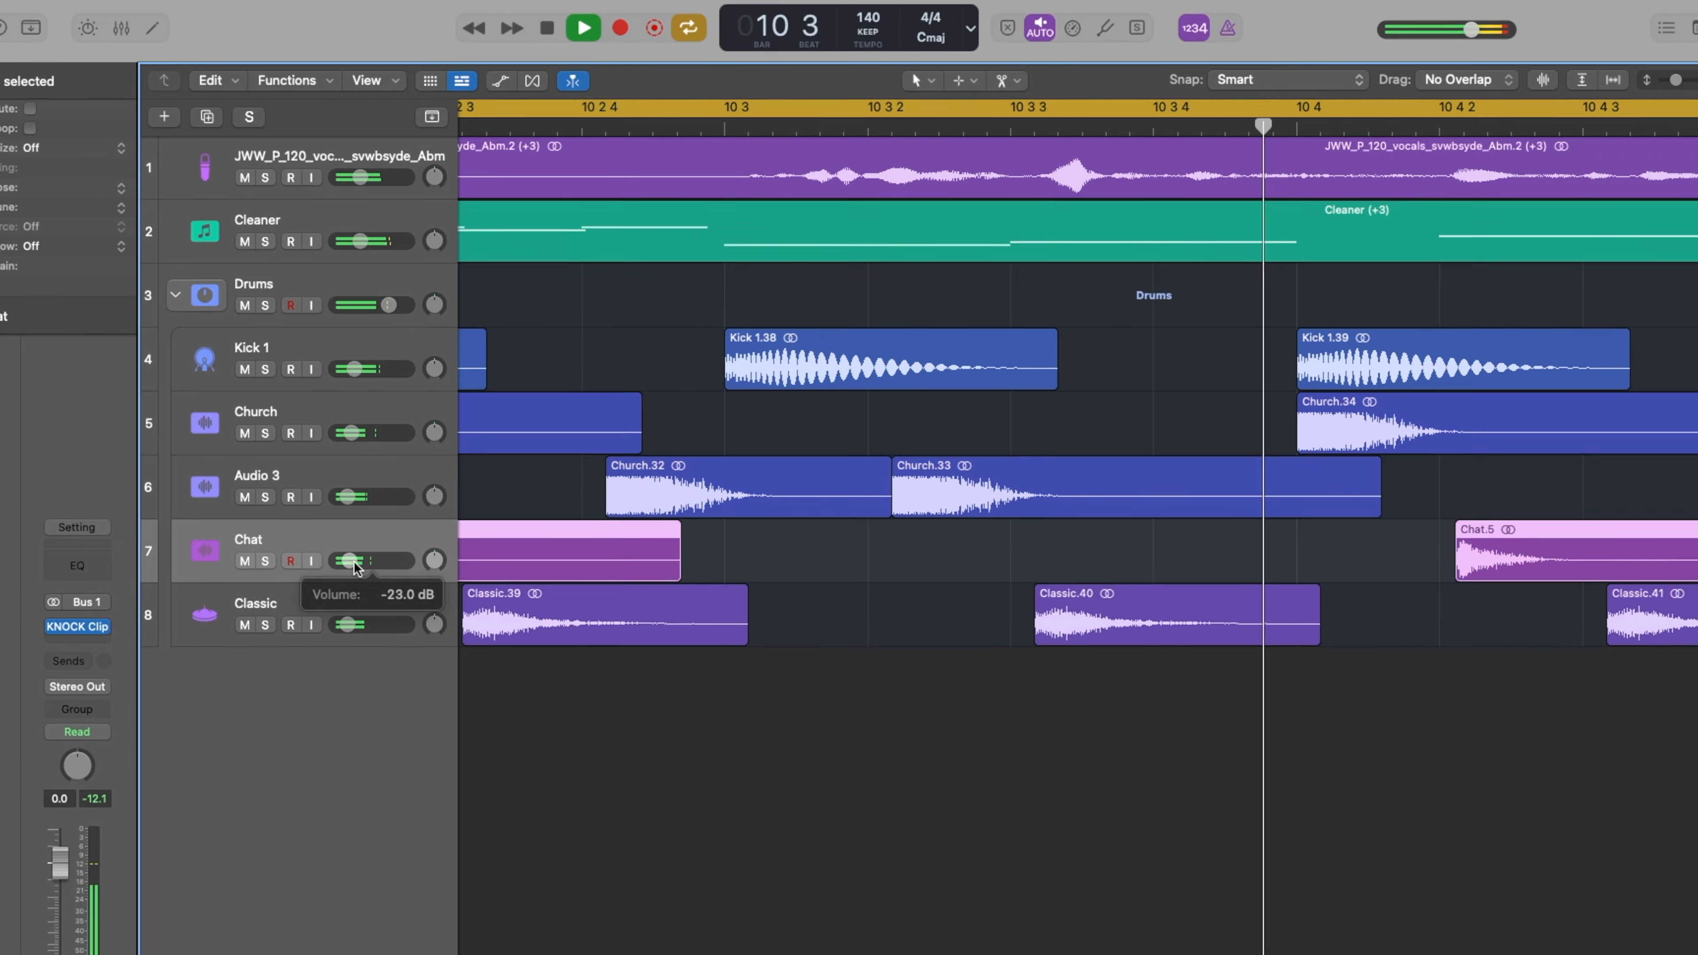
pyautogui.scroll(-10, 886, 654)
pyautogui.click(885, 654)
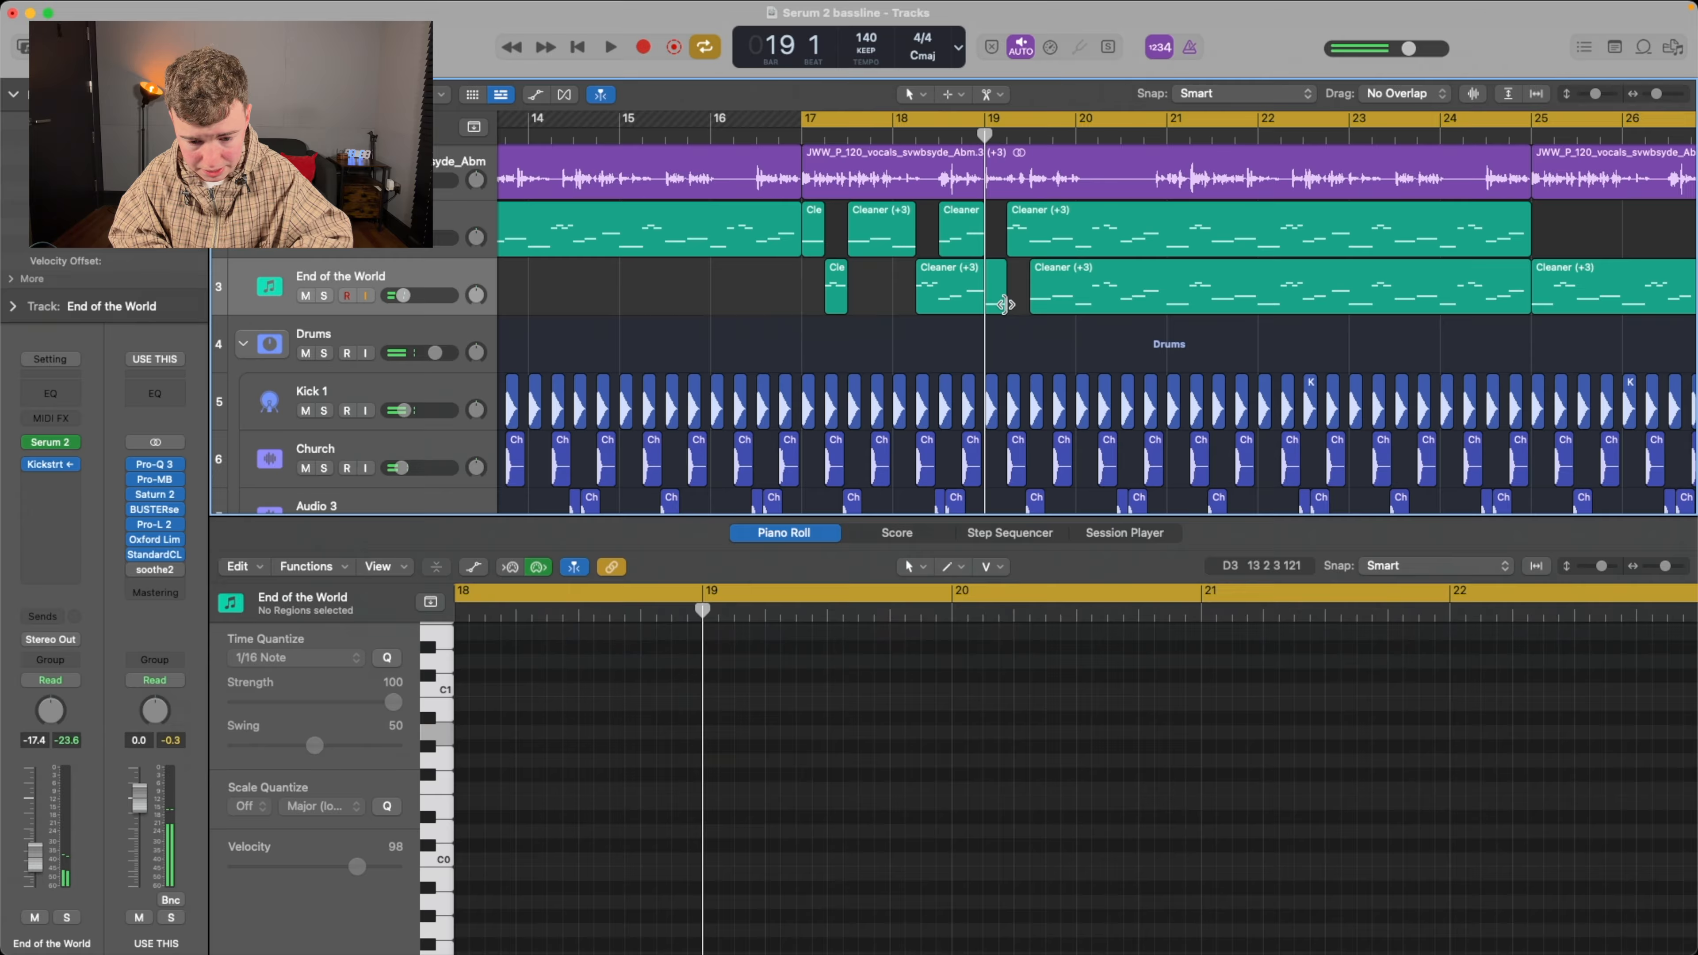
# - Split the End of the World bass region at bar 19 and place the cut piece on the Cleaner track
pyautogui.click(1003, 305)
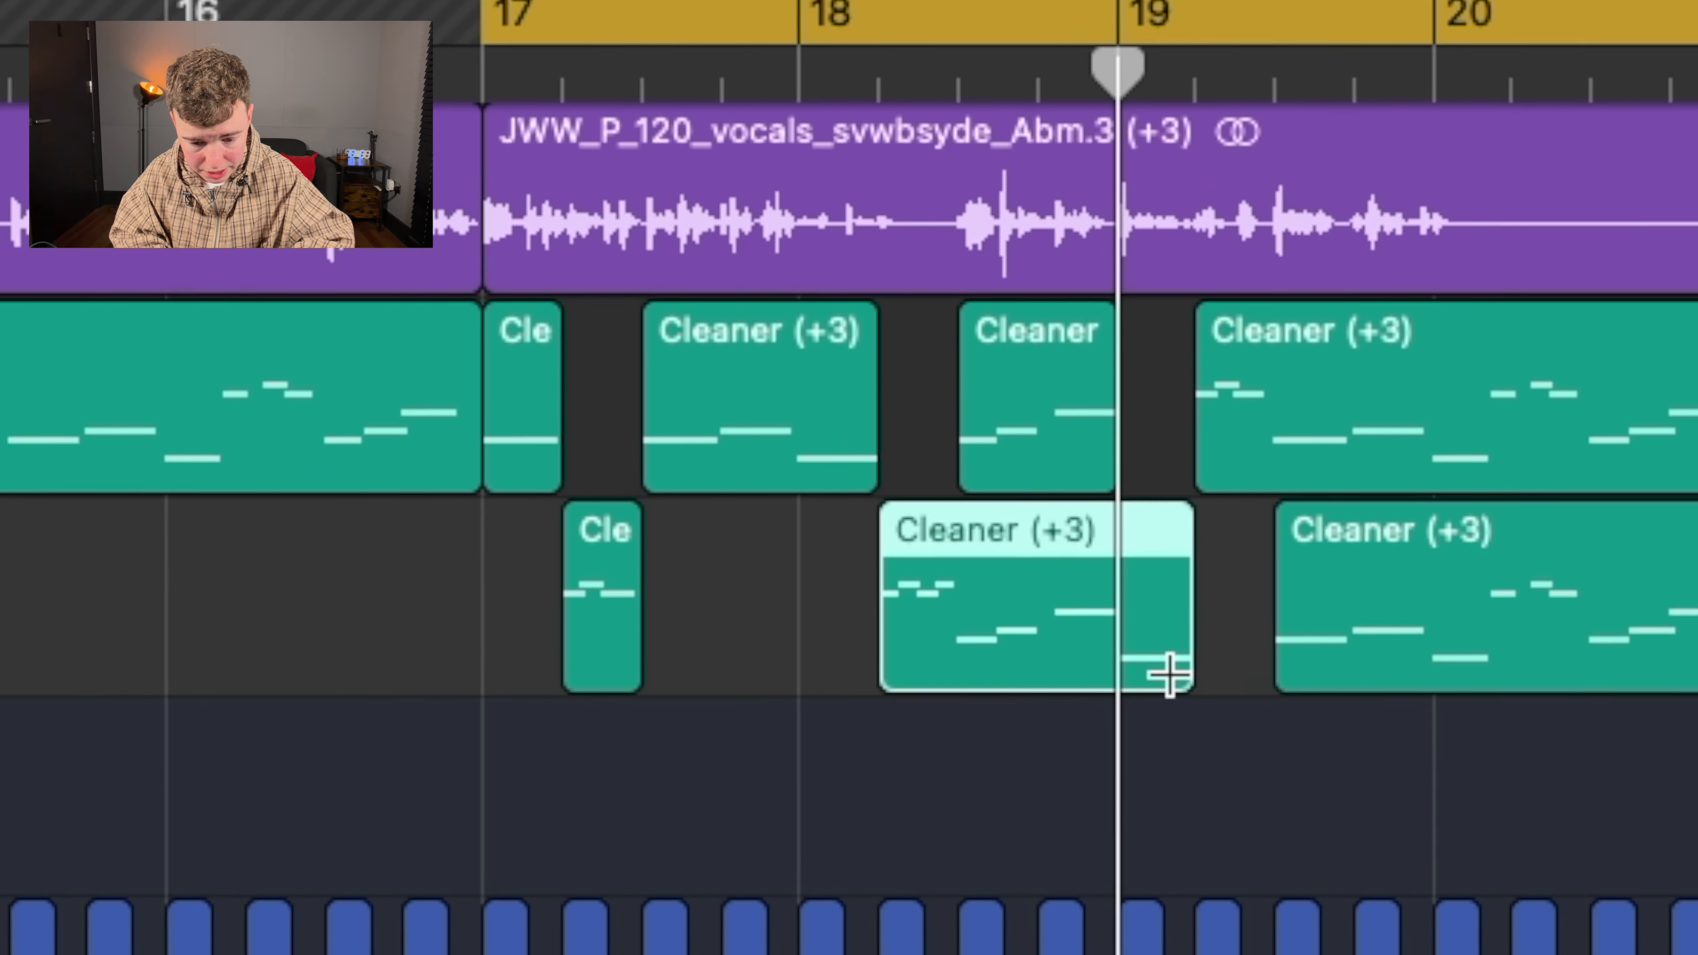
pyautogui.press('super+t')
pyautogui.click(1003, 344)
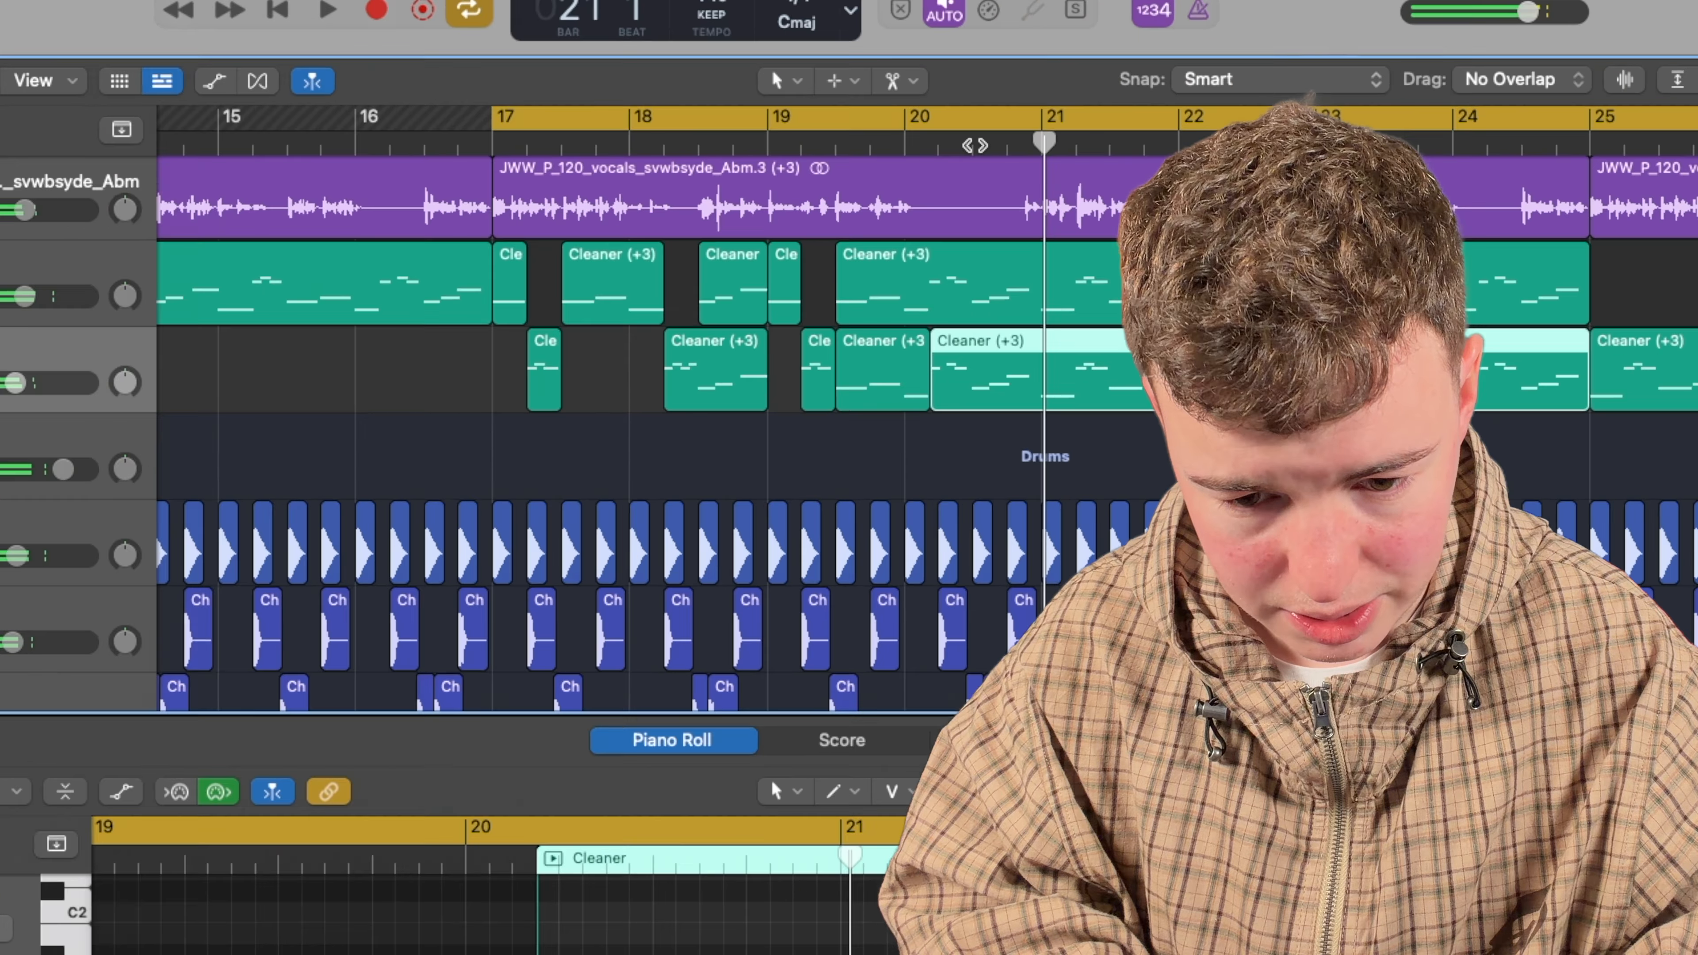
# - Split the Cleaner track's bass region at bar 21
pyautogui.click(1041, 135)
pyautogui.click(1031, 245)
pyautogui.press('super+t')
# - Select the alternating bass pattern ending at bar 21 on the Cleaner and End of the World tracks and repeat it twice
pyautogui.moveTo(857, 419); pyautogui.dragTo(807, 419)
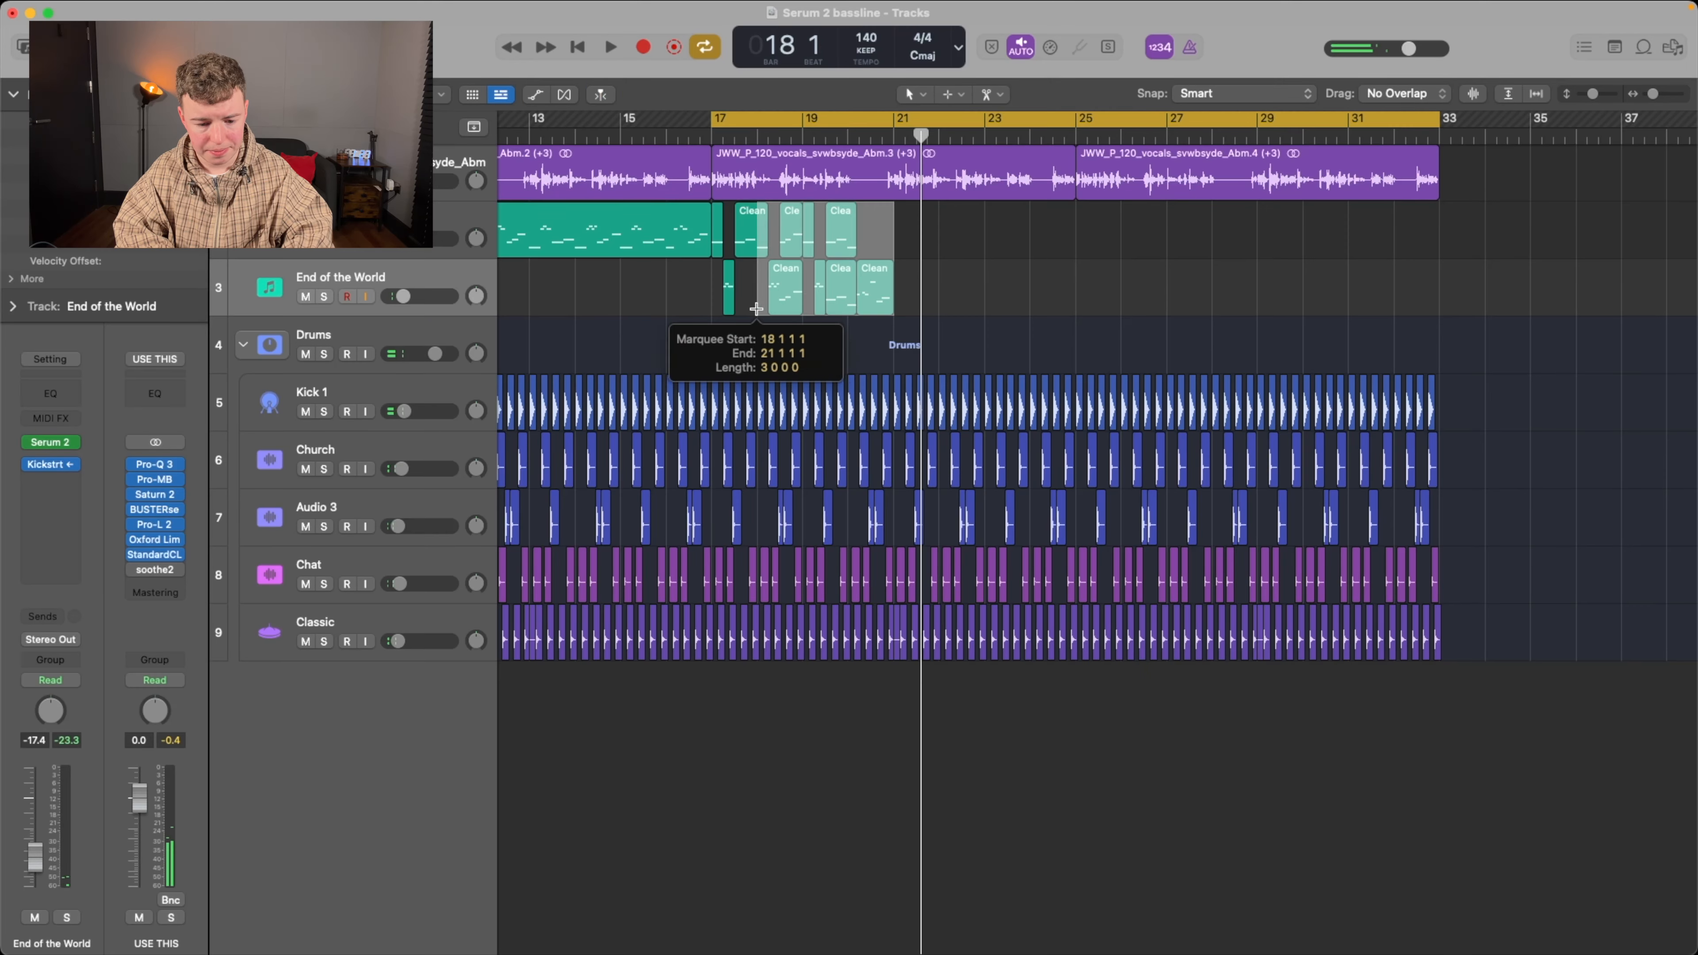
pyautogui.press('super+r')
pyautogui.press('super+r')
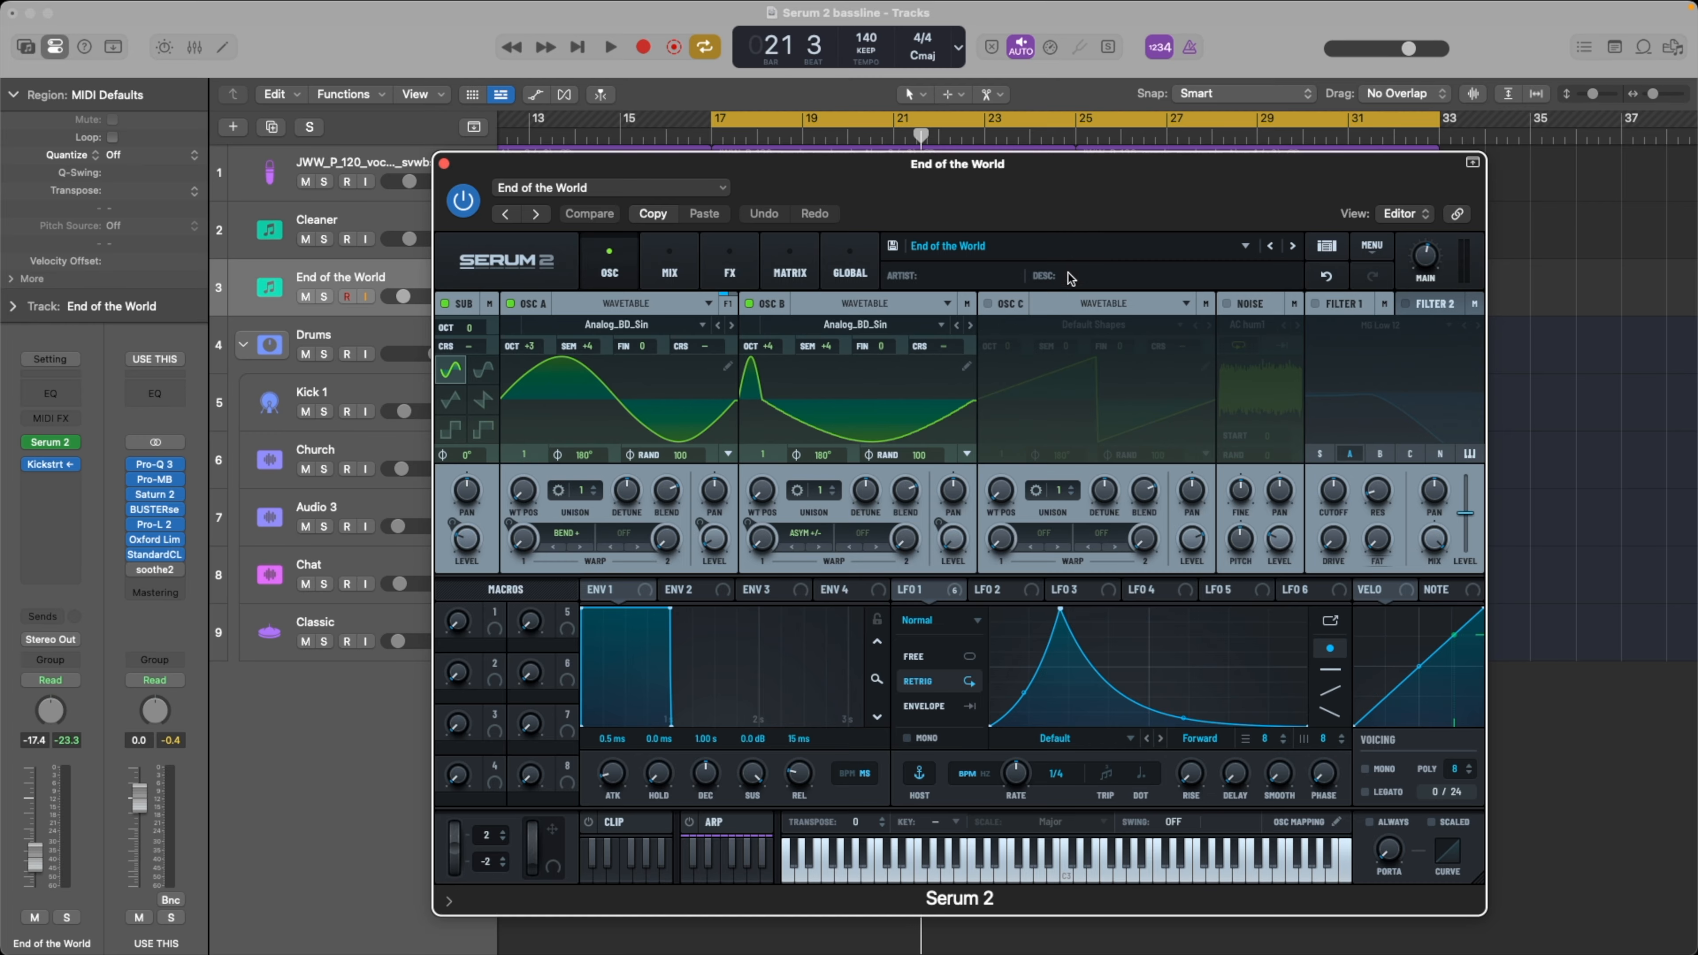
# - Examine the End of the World patch in Serum 2: its mixer, effects chain, modulation matrix and global settings
pyautogui.click(669, 277)
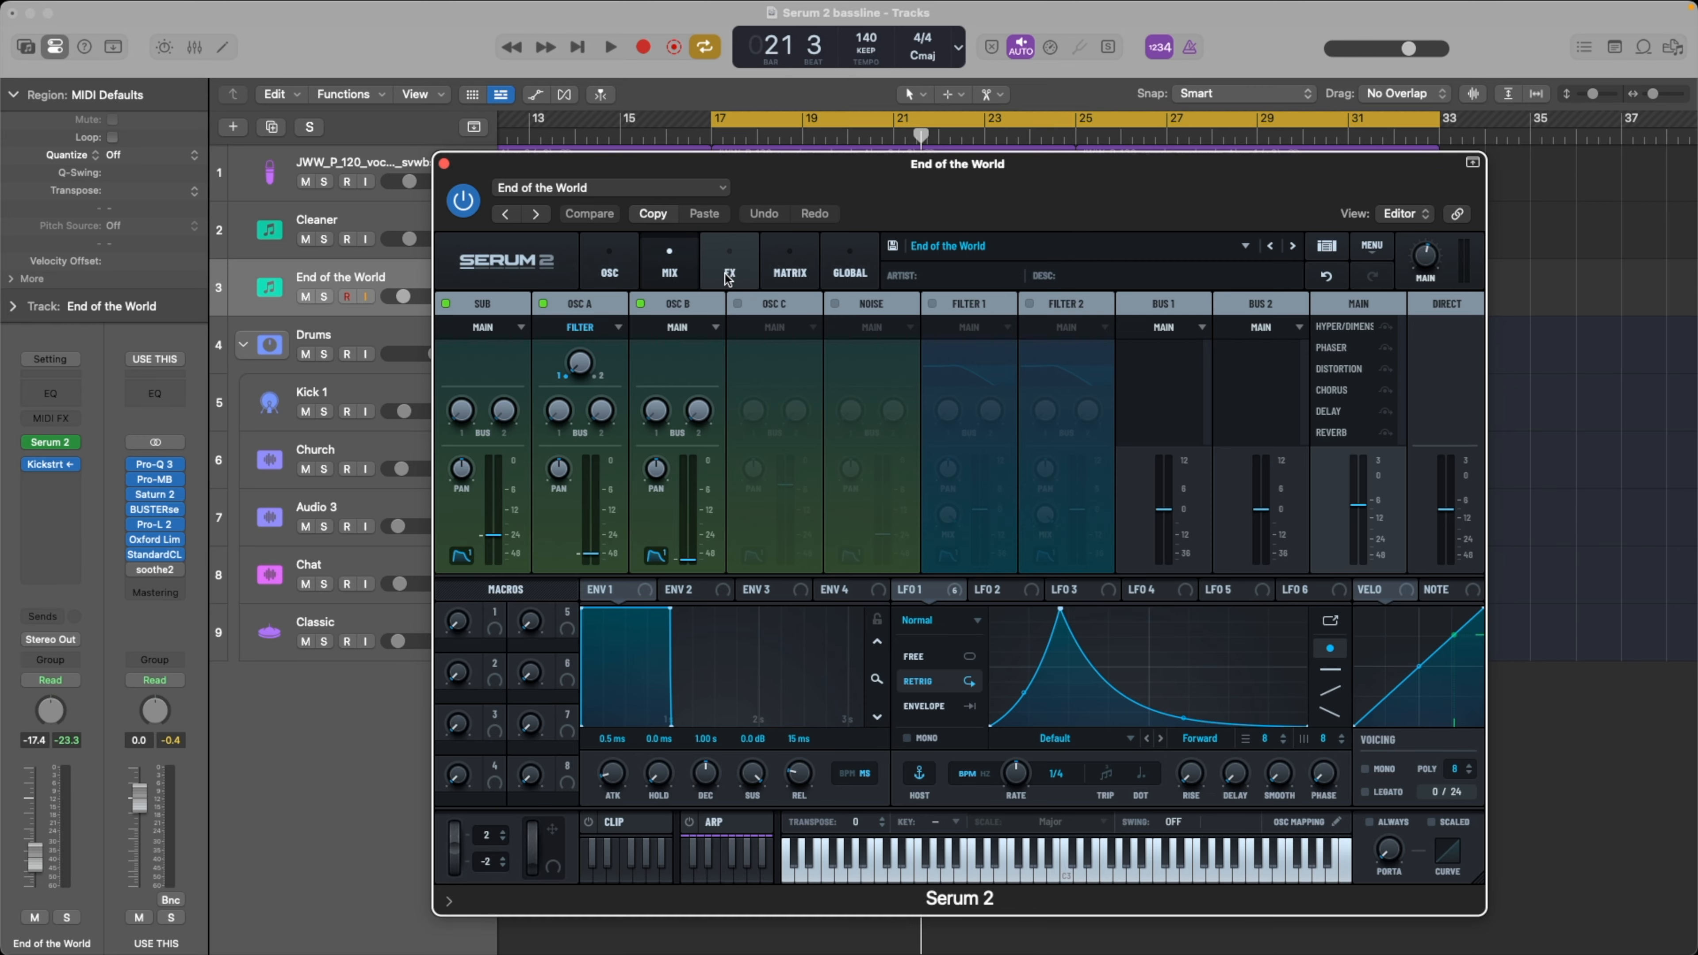
pyautogui.click(728, 274)
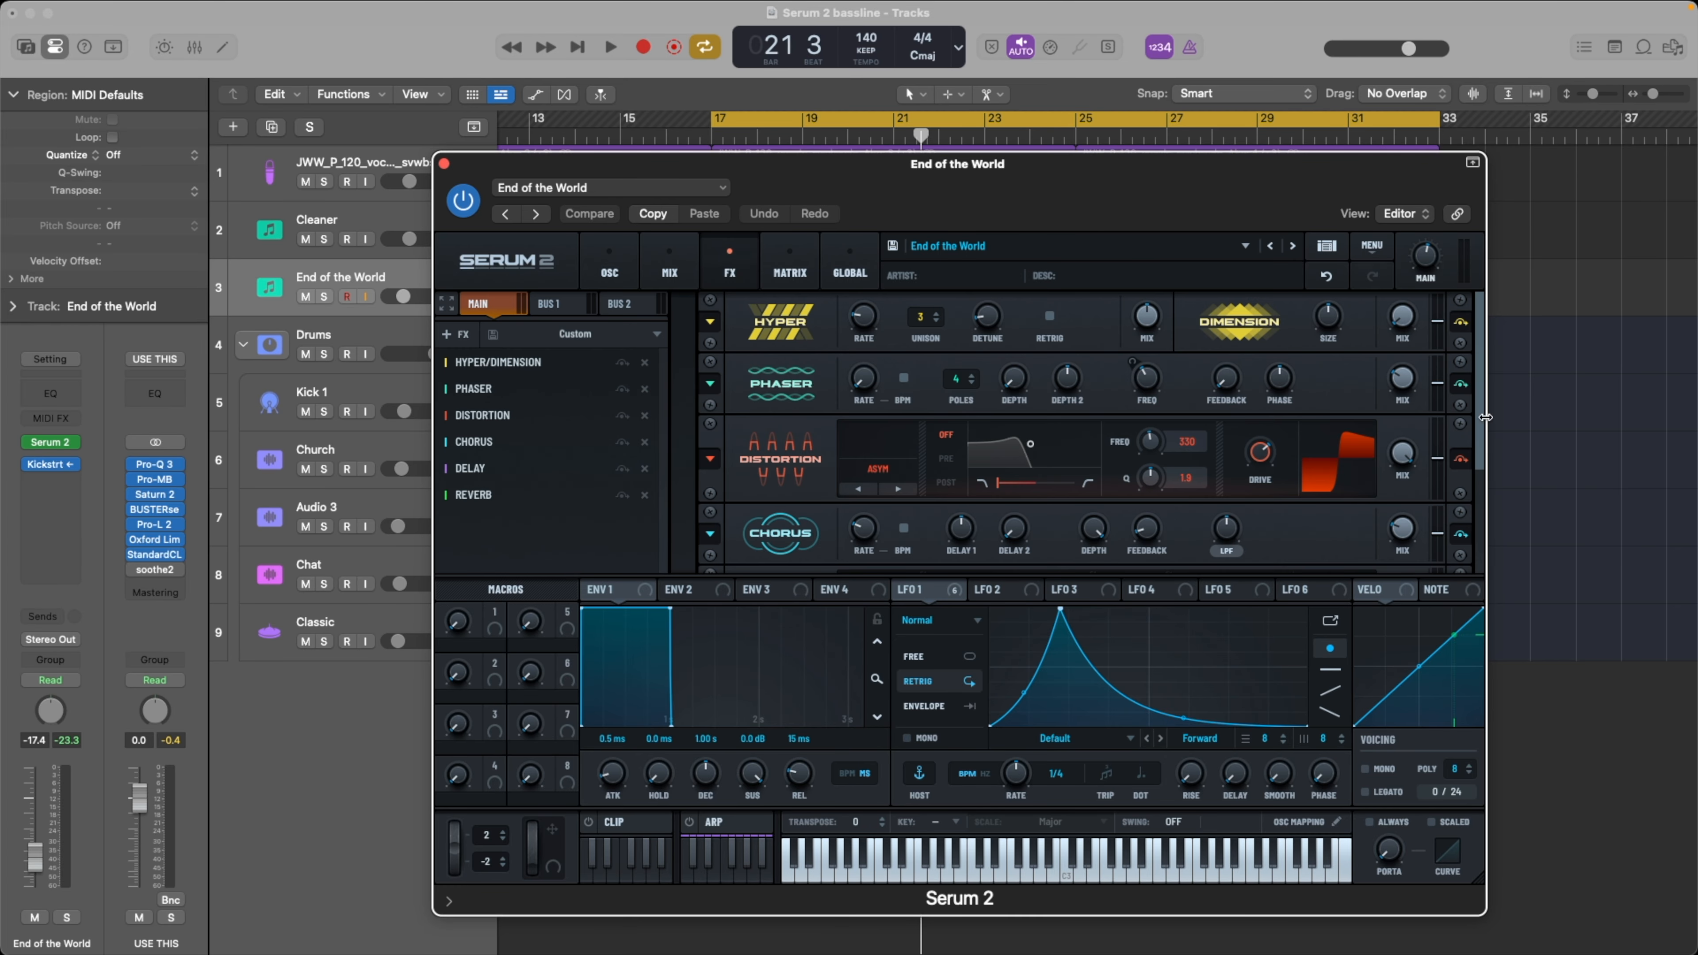
pyautogui.moveTo(1481, 411); pyautogui.dragTo(1485, 537)
pyautogui.click(810, 272)
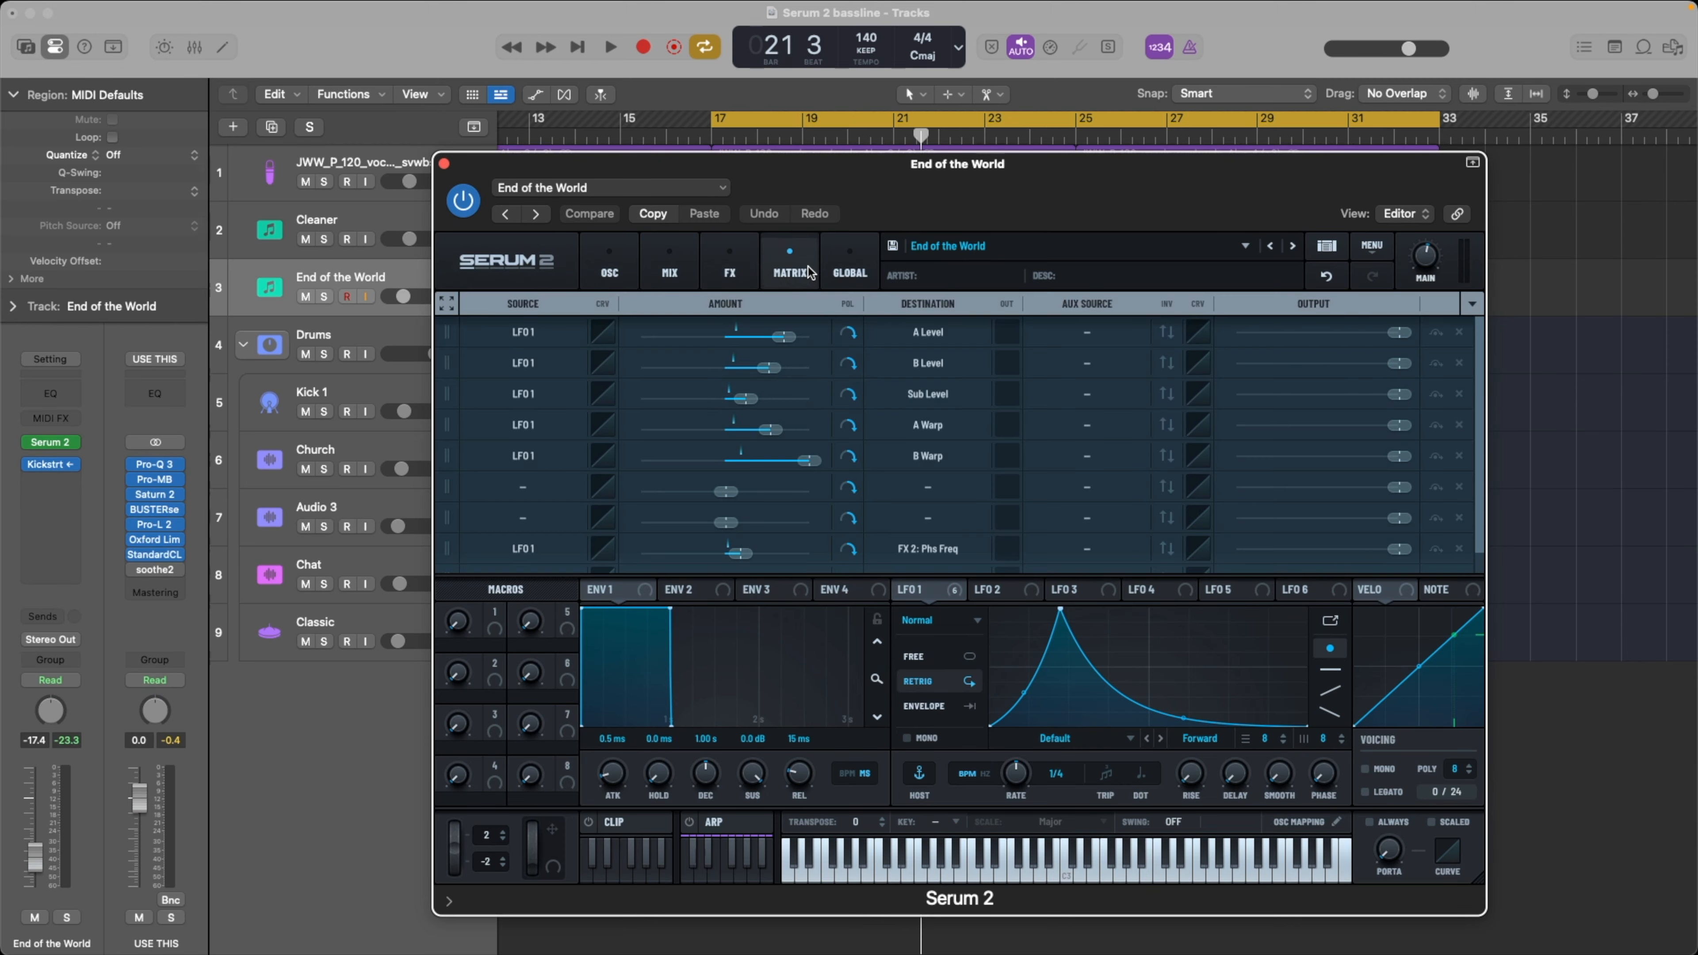
pyautogui.scroll(-3, 1479, 365)
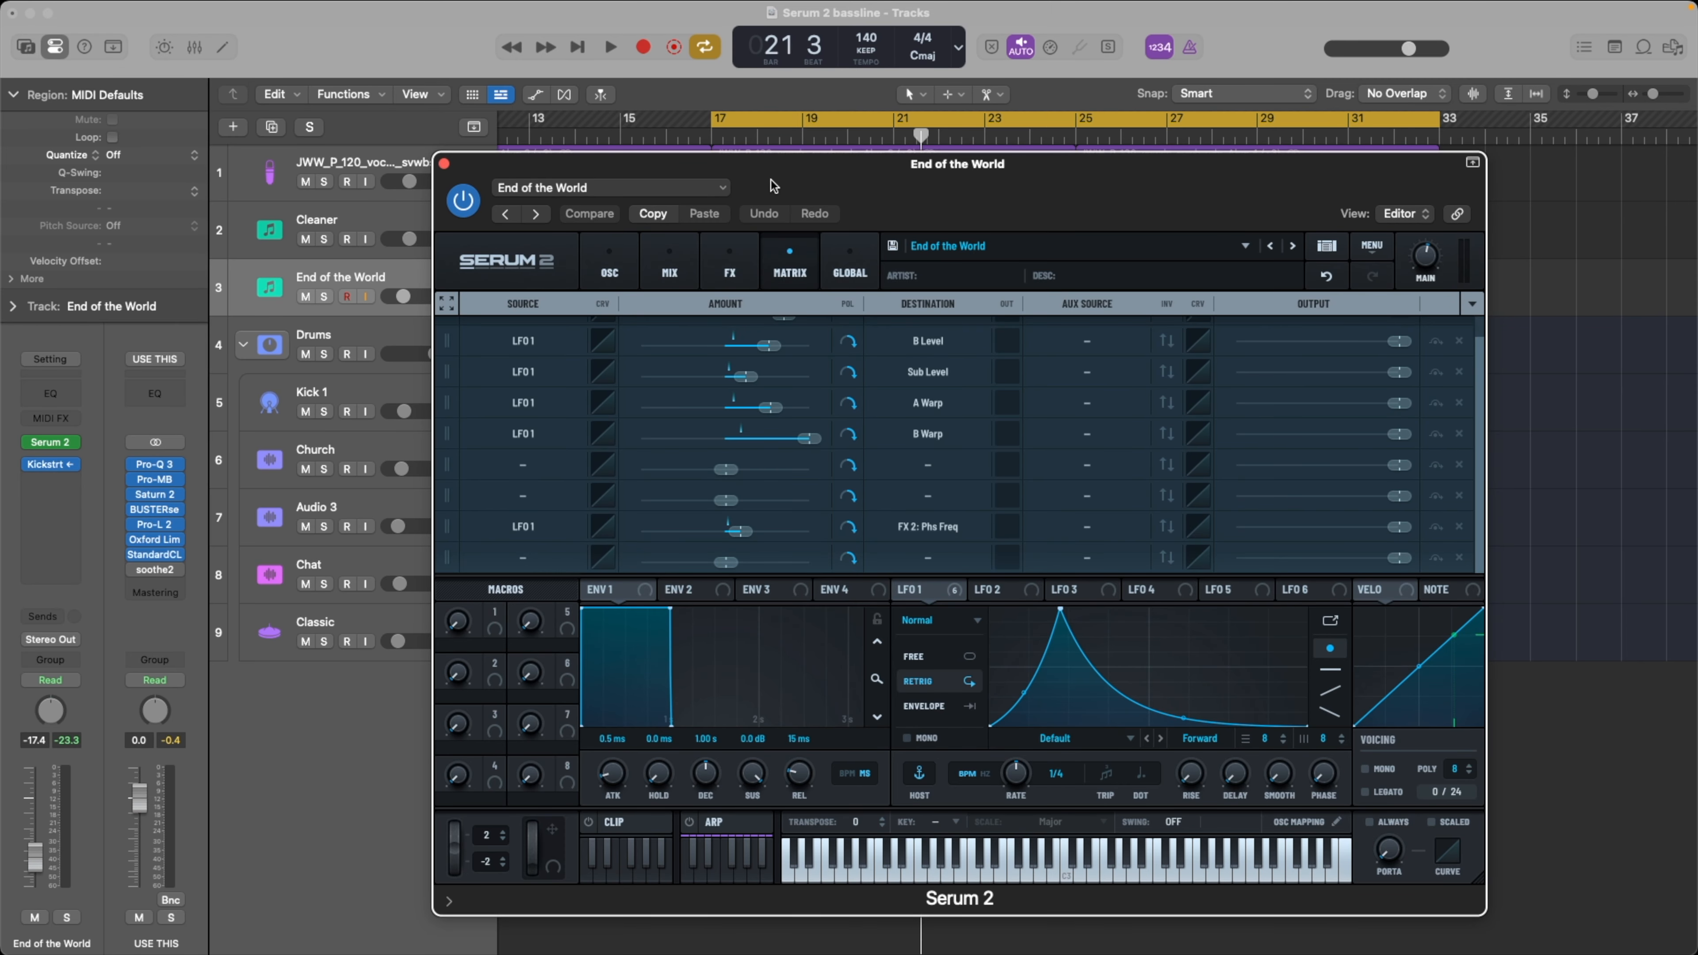
pyautogui.click(851, 267)
pyautogui.click(592, 274)
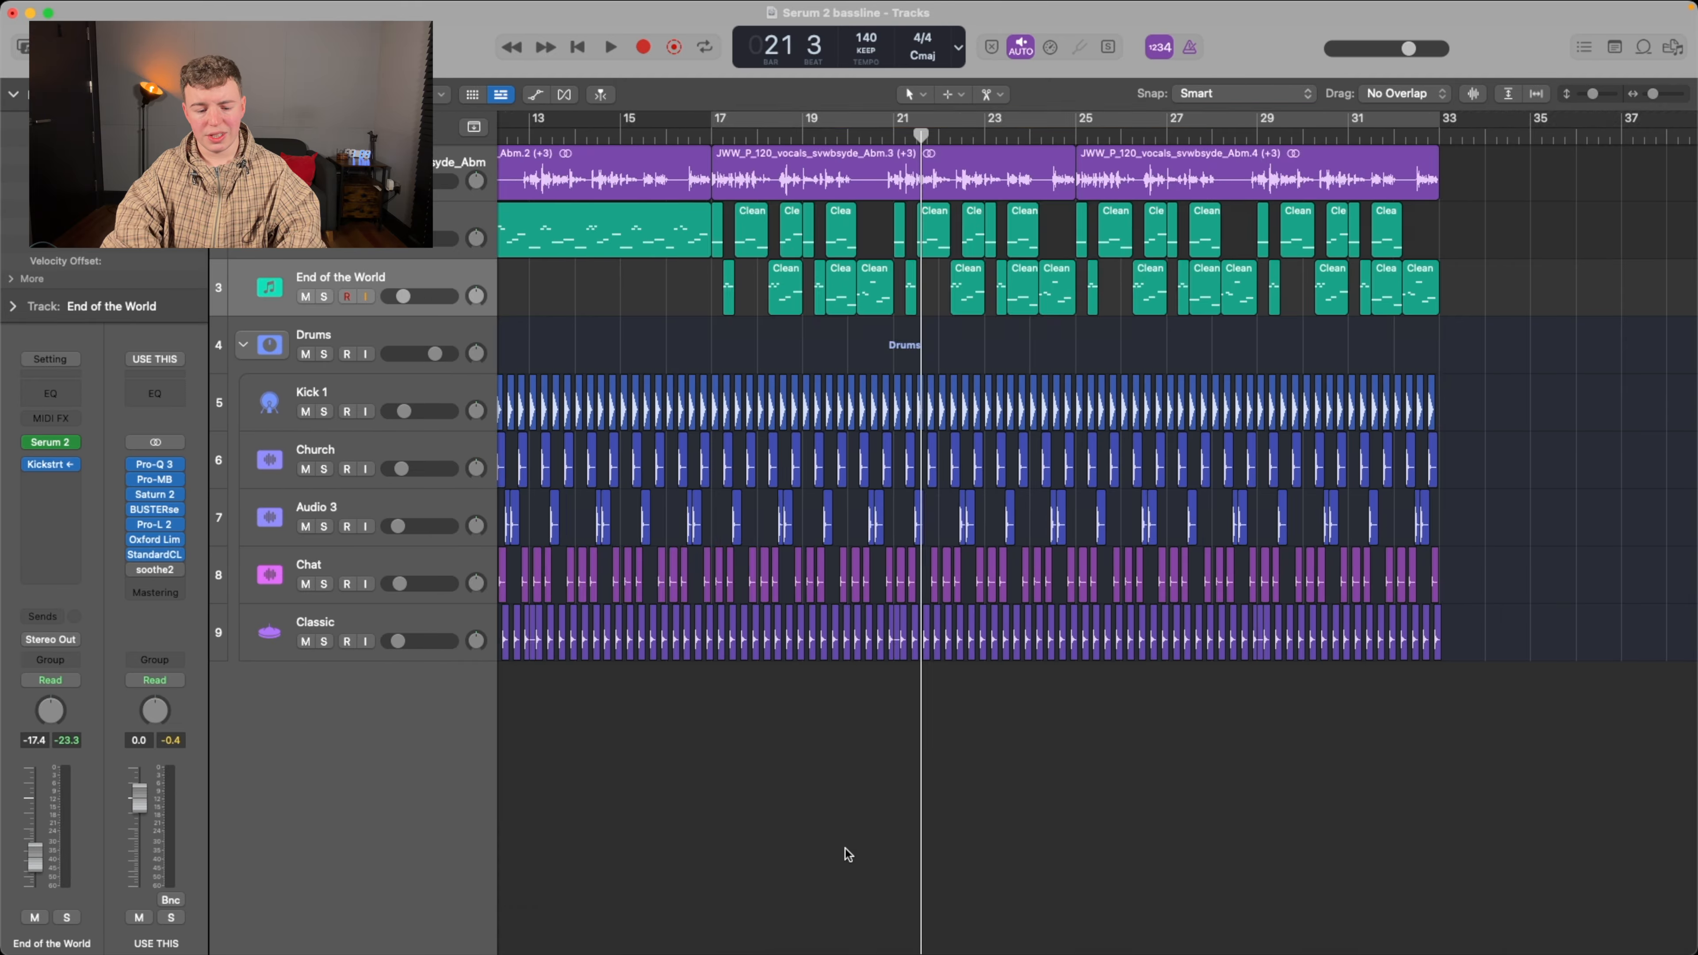
# - Play the whole arrangement from bar 1
pyautogui.press('Return')
pyautogui.scroll(-5, 845, 850)
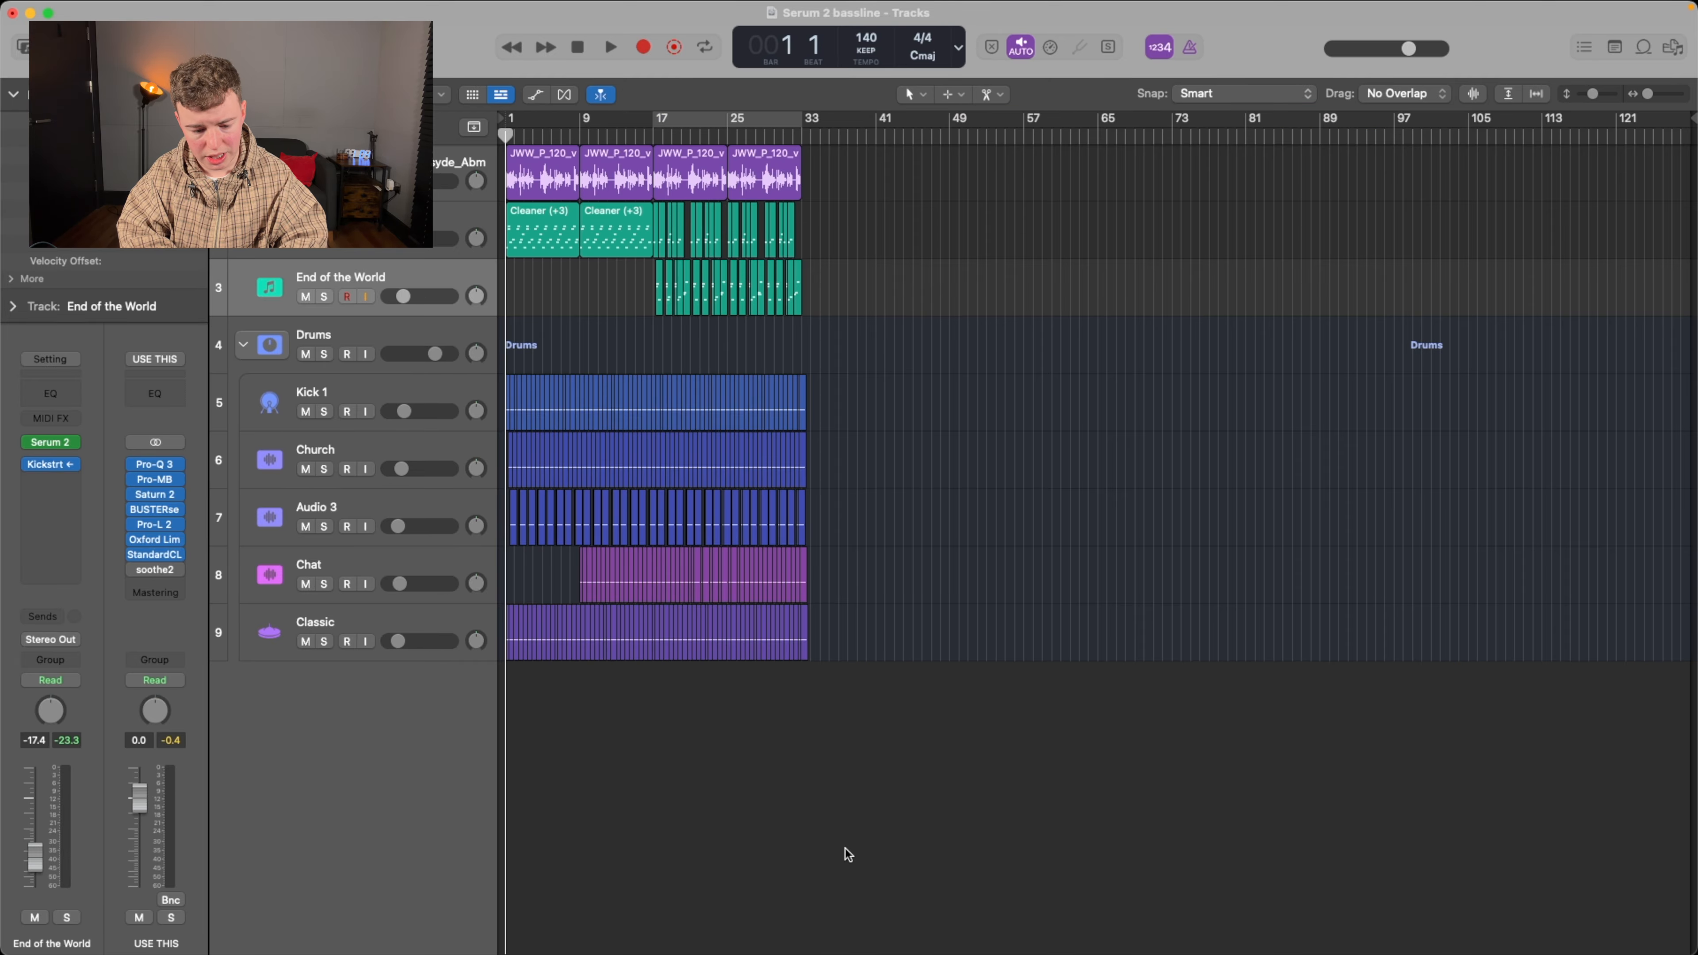
pyautogui.press('space')
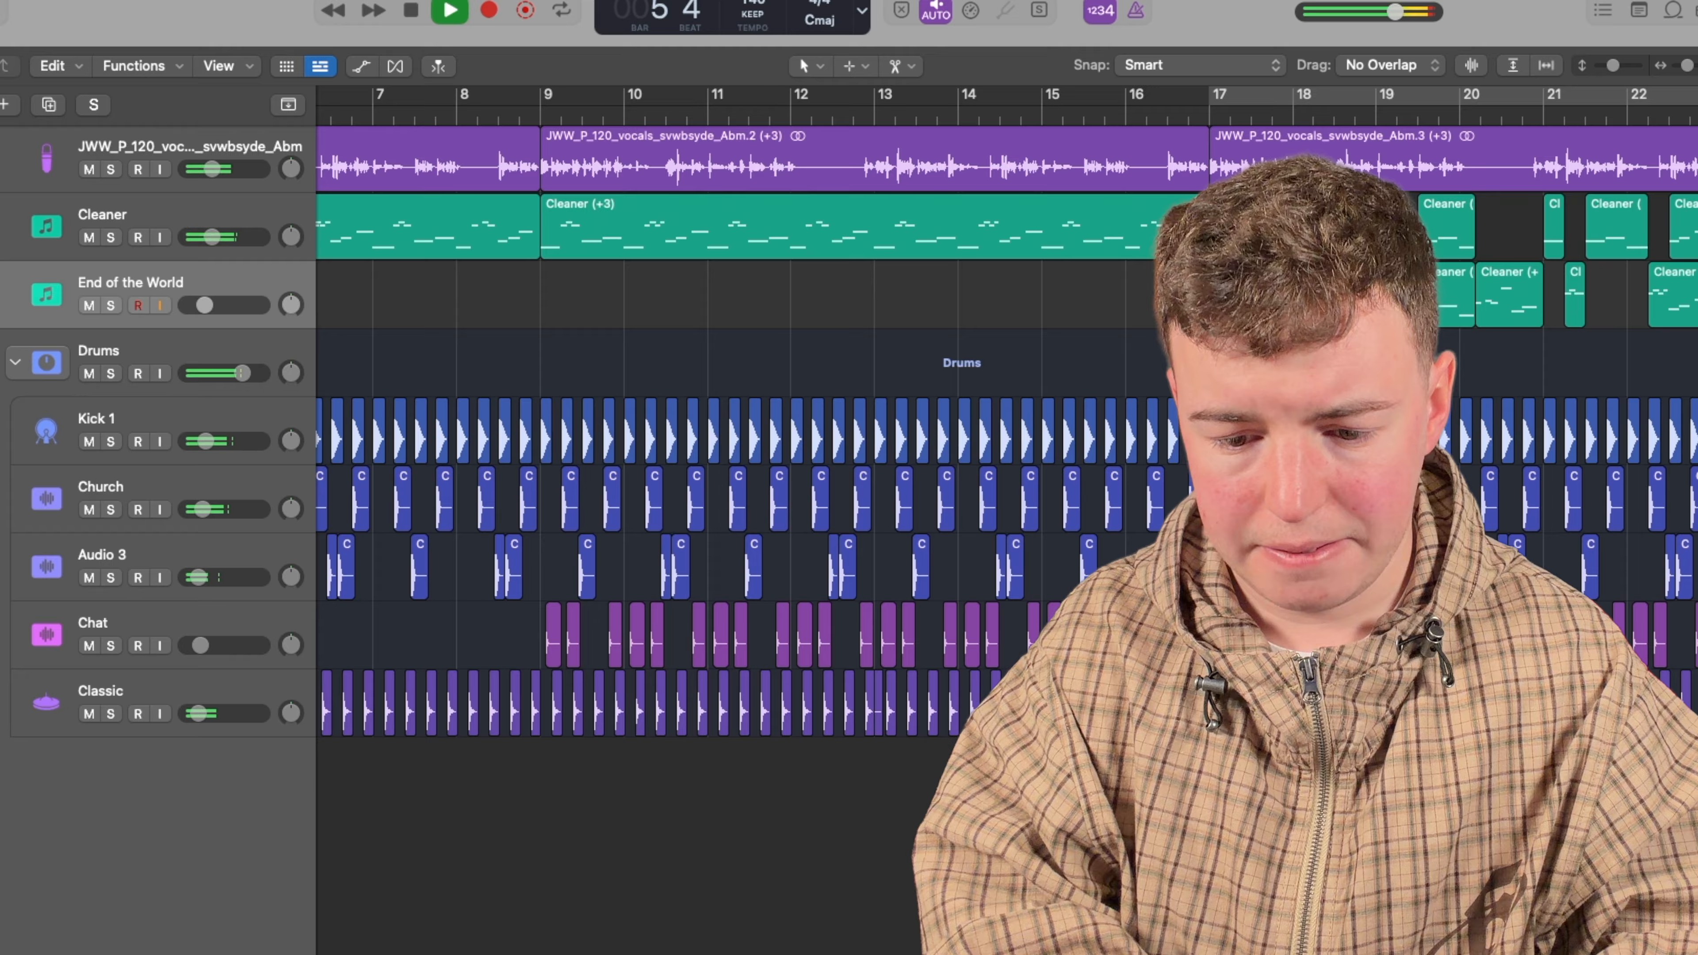
# - Thin the drums between bars 9 and 17 by deleting the Kick 1, Audio 3, Chat and Classic regions, keeping one kick at bar 13
pyautogui.moveTo(1203, 371); pyautogui.dragTo(495, 455)
pyautogui.press('Delete')
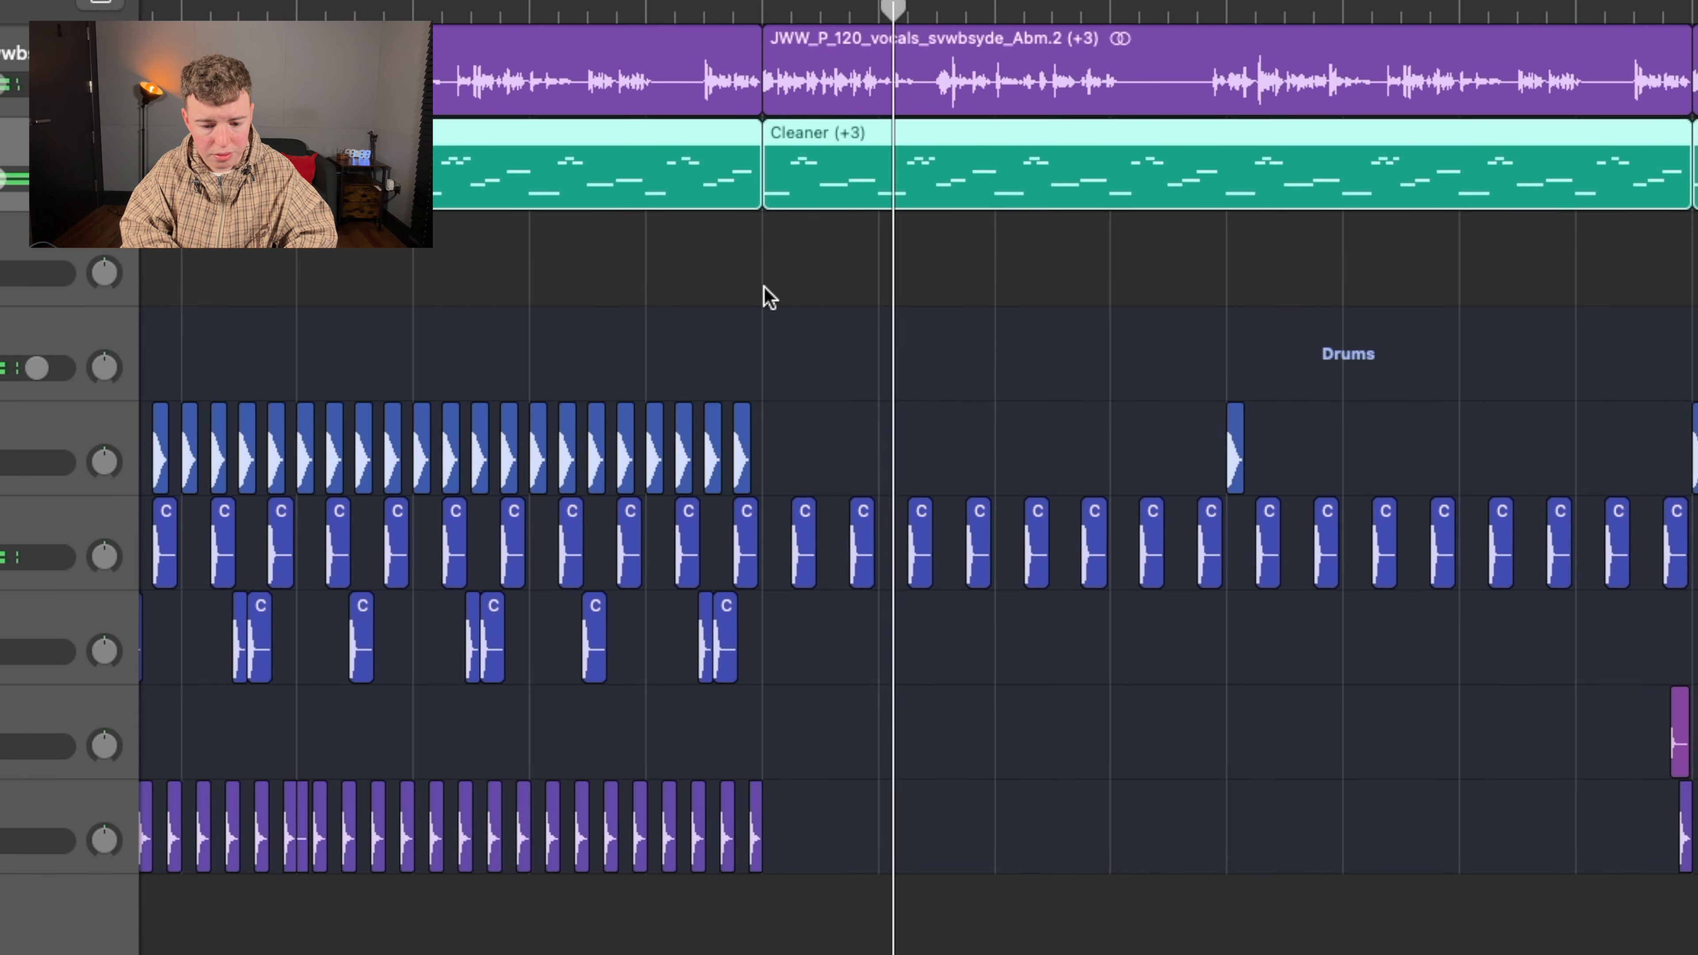
# - Duplicate the Cleaner track and move its bass regions from bar 1 to about bar 18 onto the new track
pyautogui.scroll(-3, 771, 286)
pyautogui.scroll(-2, 560, 212)
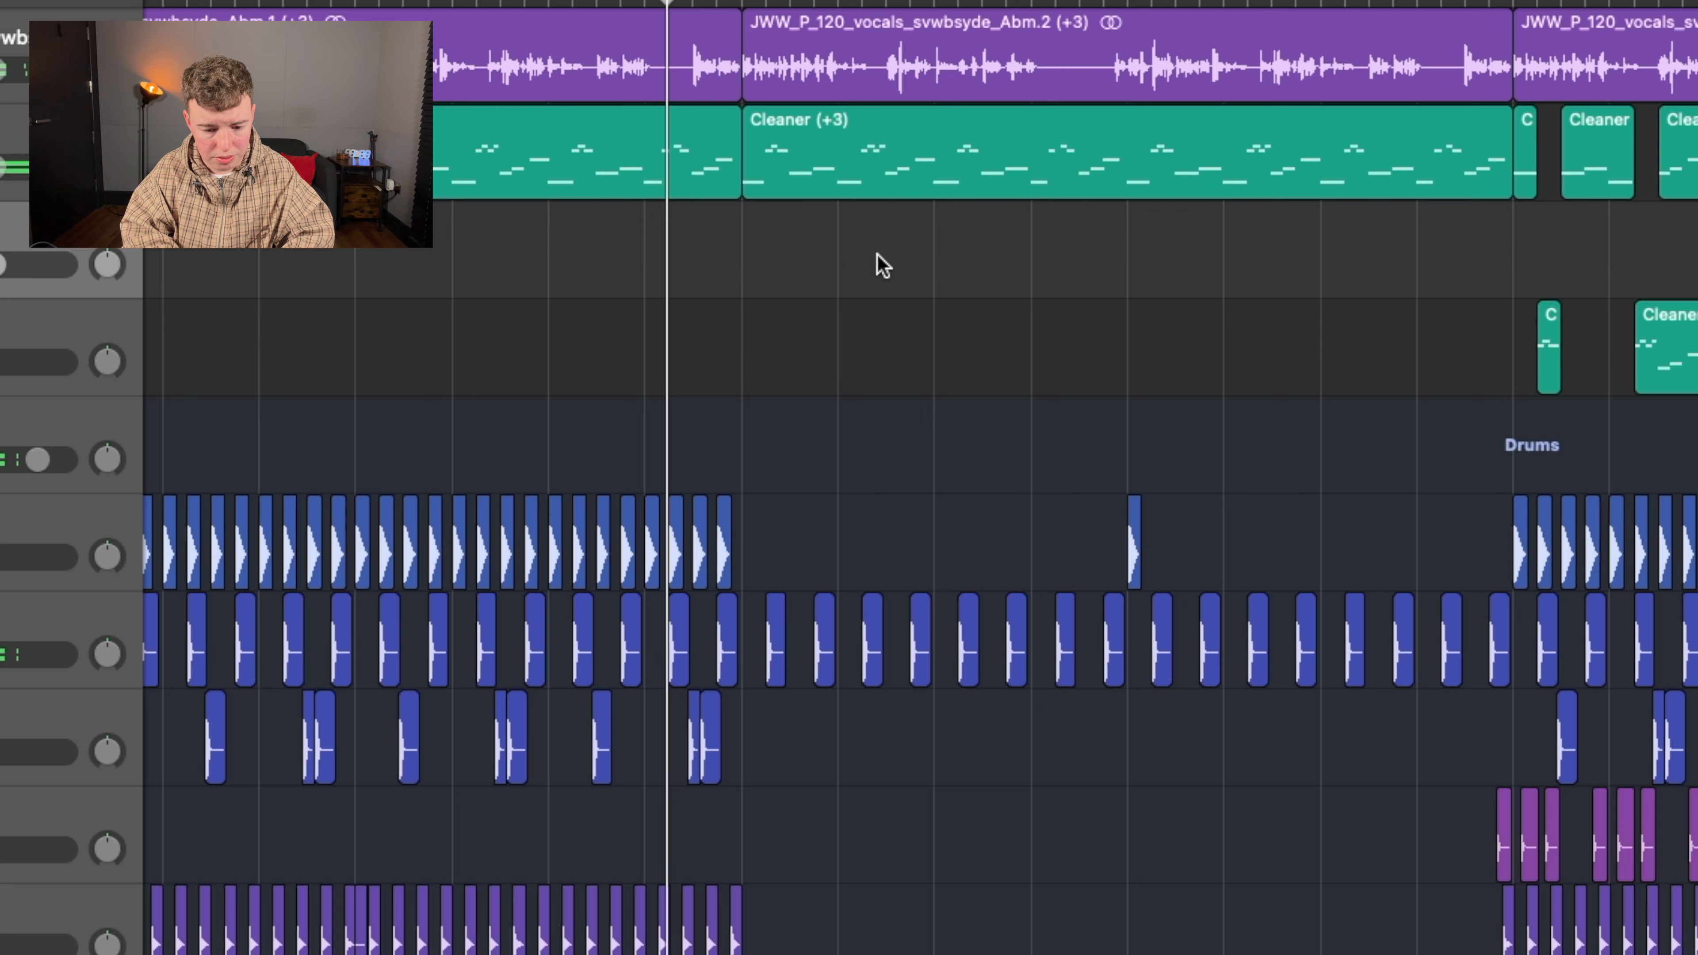
pyautogui.scroll(5, 879, 262)
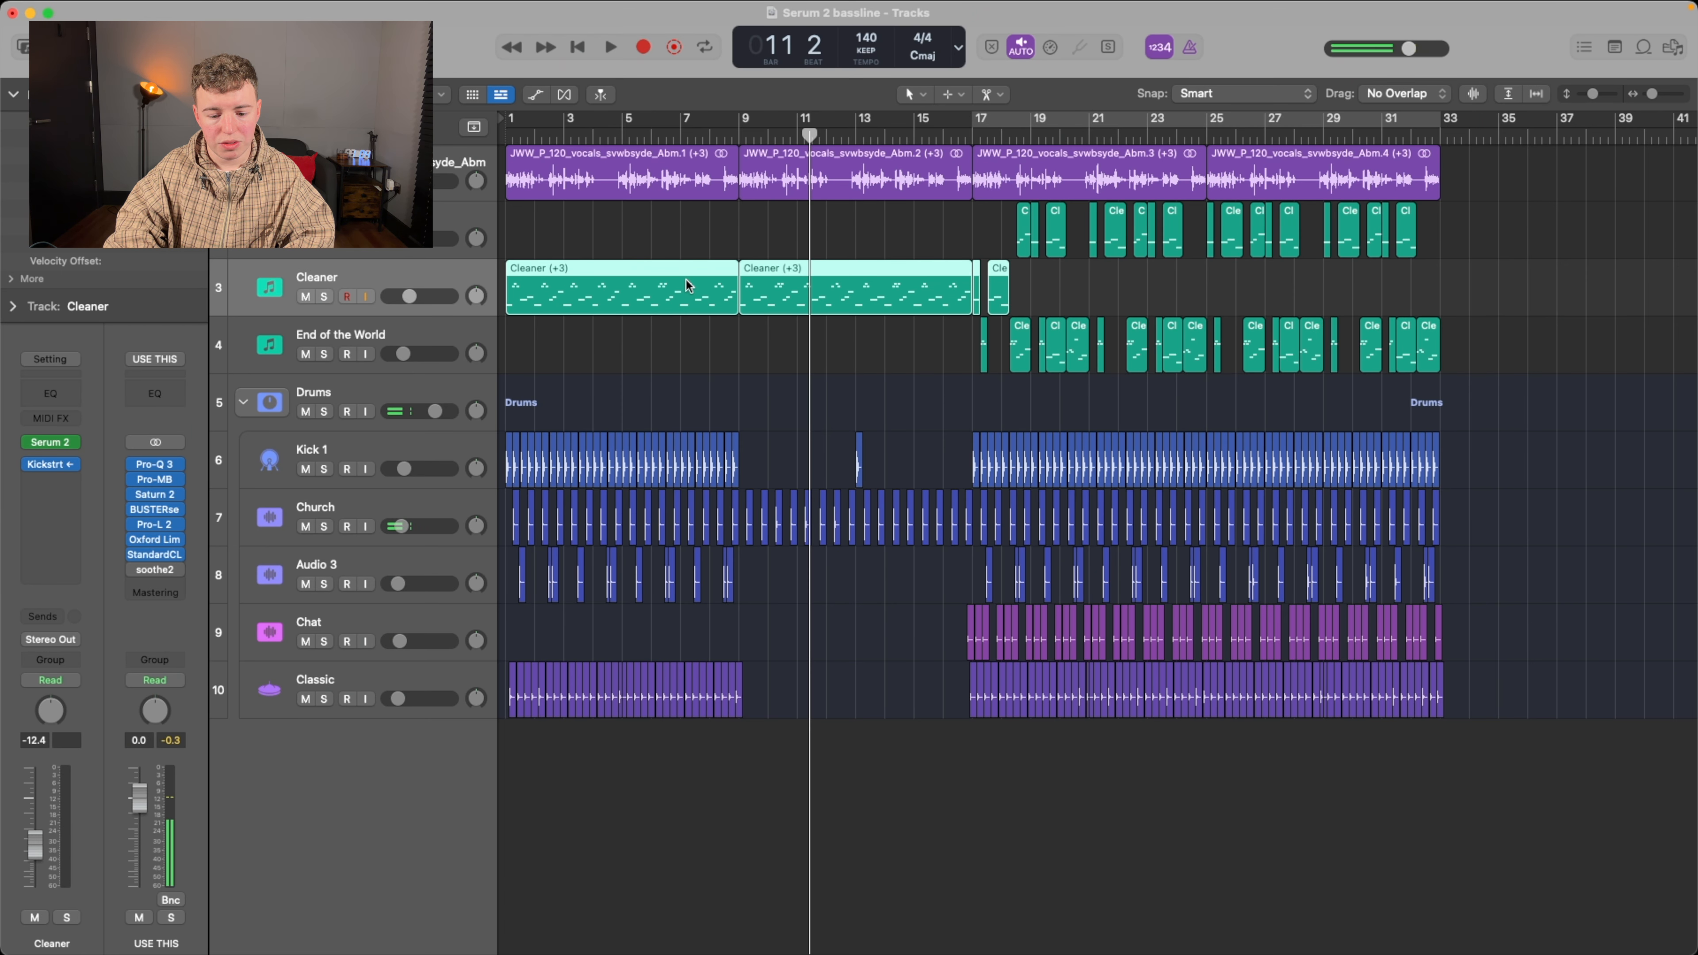